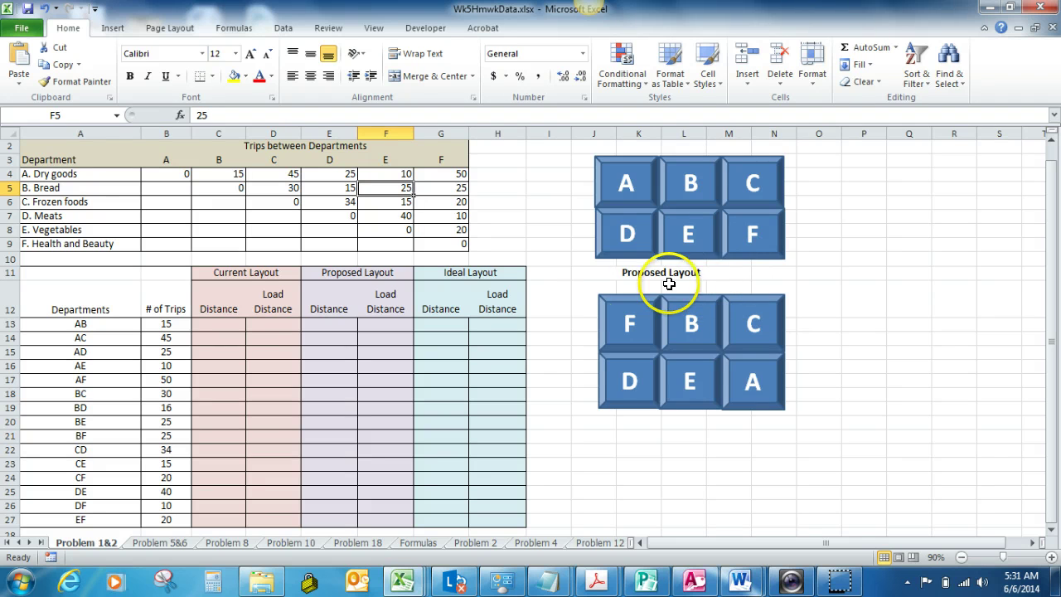
Drag the proposed layout shape group slightly into position under its label, then deselect it.
click(734, 355)
mouse_move(734, 355)
mouse_down()
mouse_move(713, 345)
mouse_move(732, 354)
mouse_up()
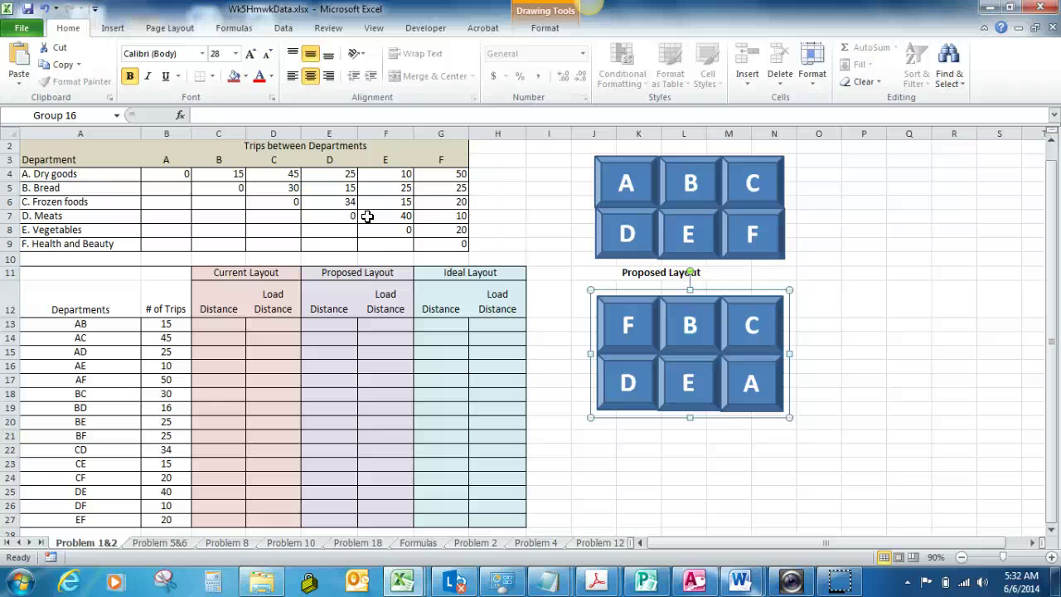
click(365, 216)
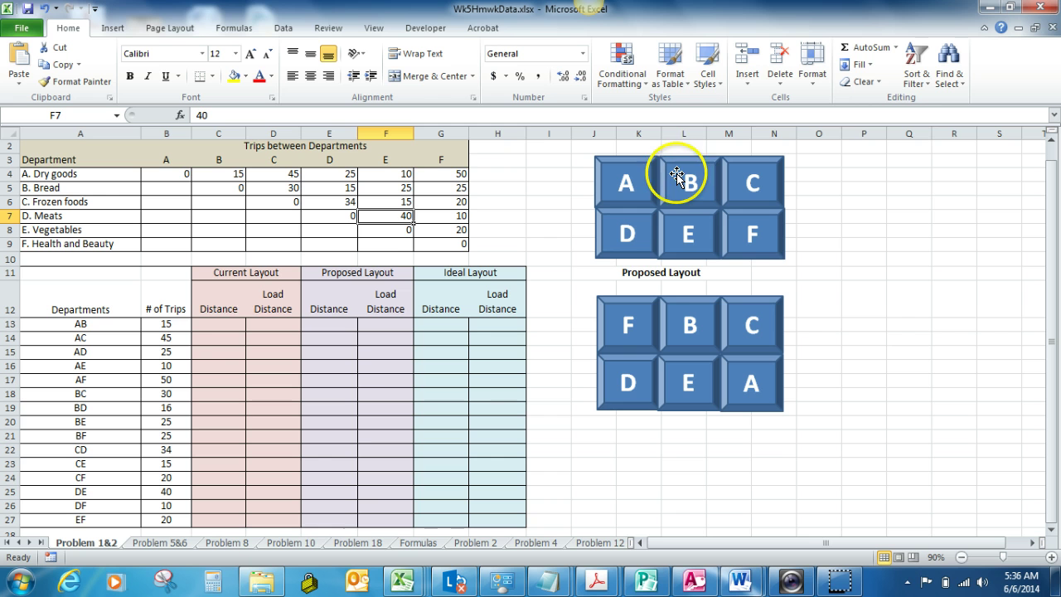
Trace pair AB's 15 trips from the trip matrix to its row in the pair table.
click(97, 323)
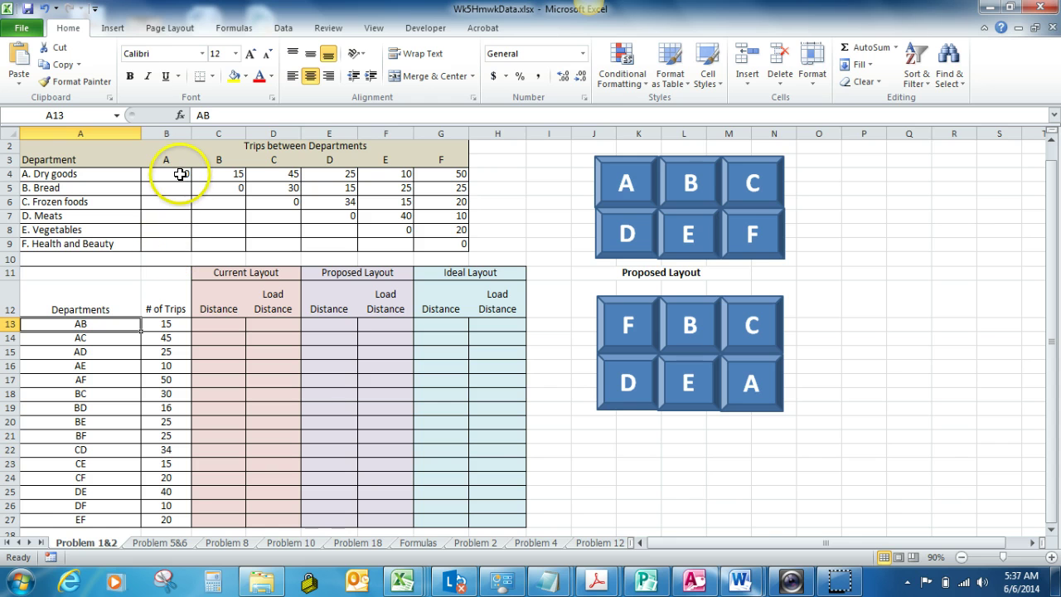
click(180, 174)
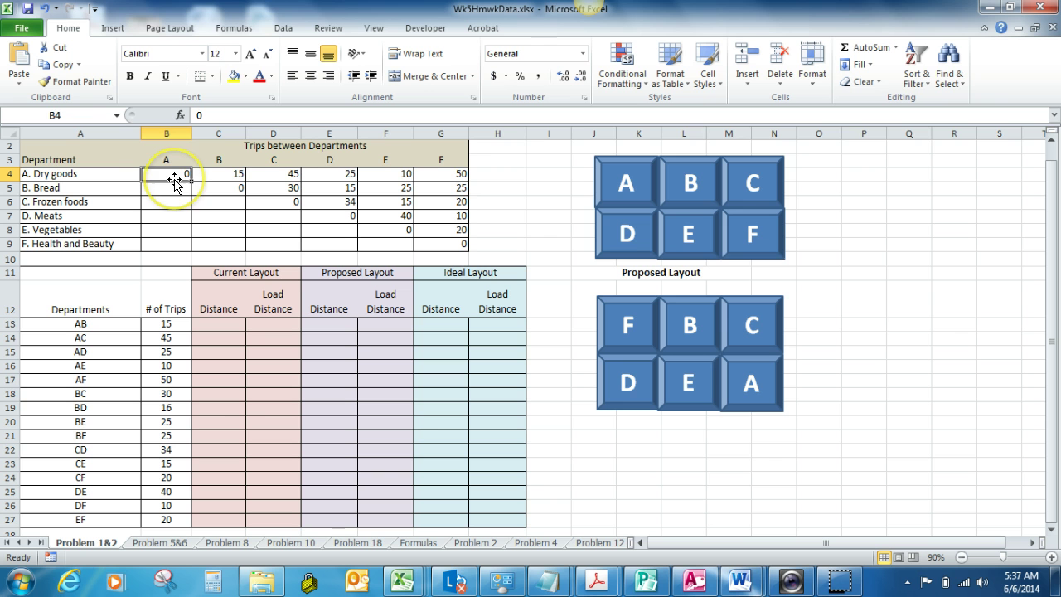
click(214, 172)
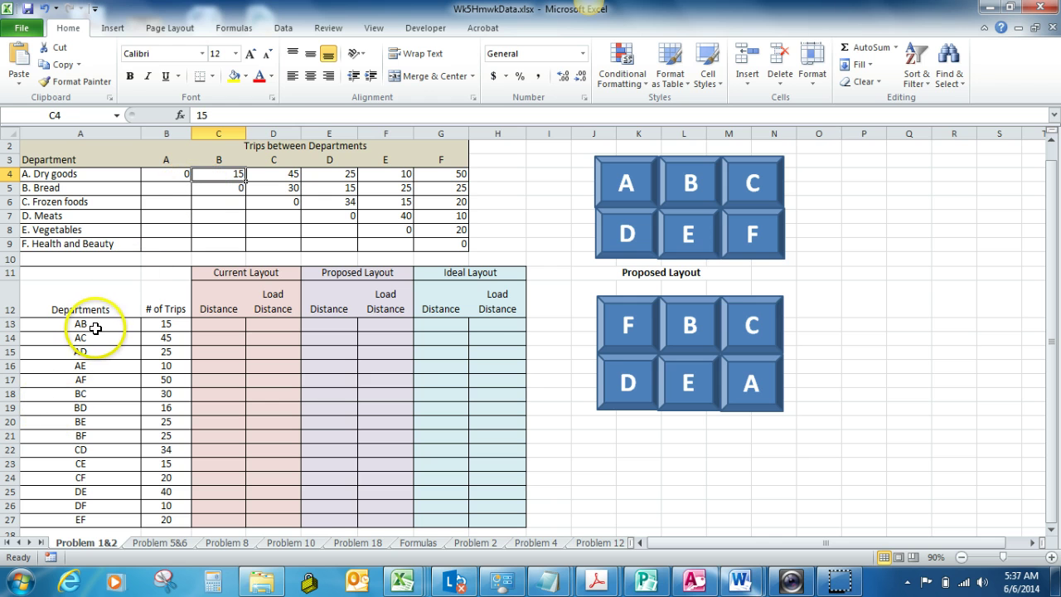
click(158, 328)
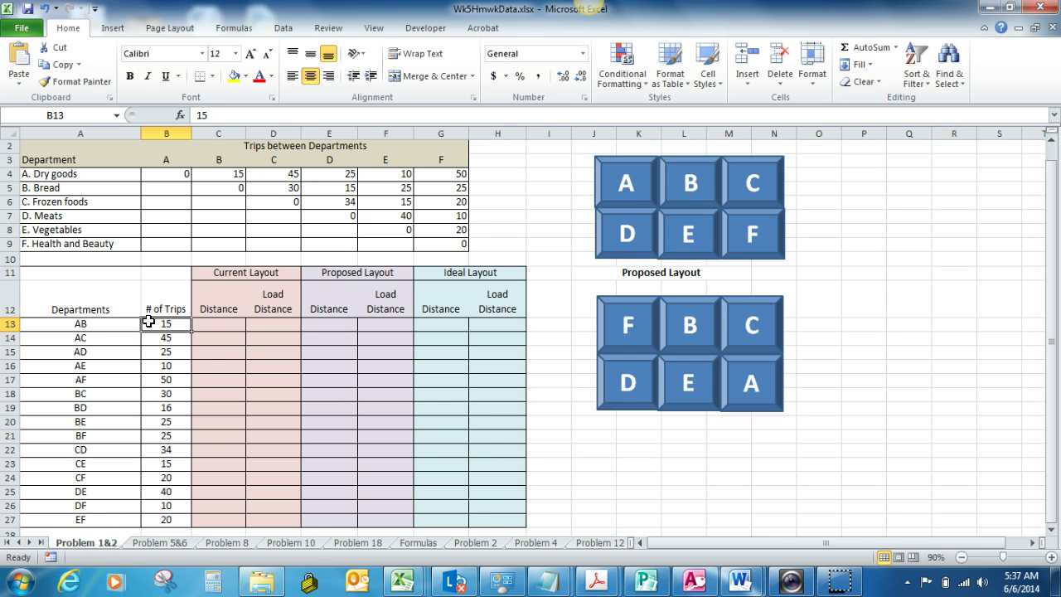
click(203, 324)
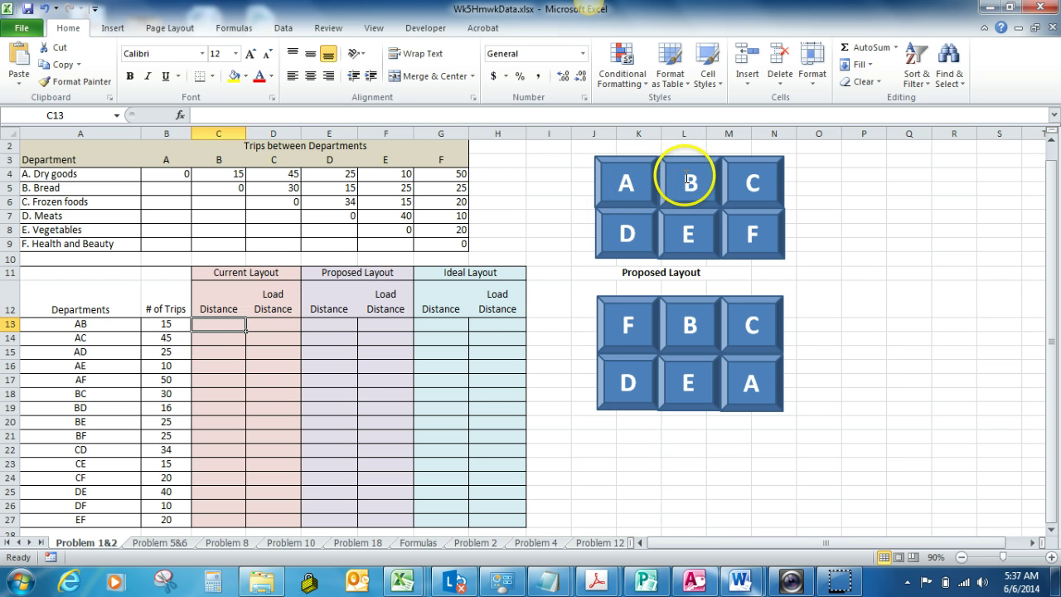
Shift the current A–F layout diagram slightly left and check blocks A and B.
drag(663, 177, 650, 175)
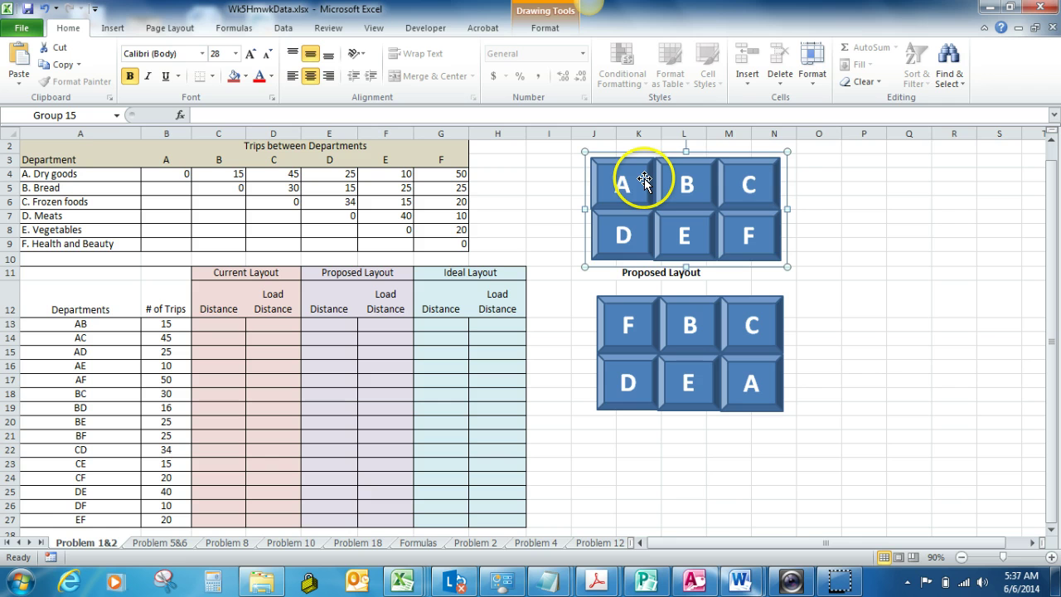
click(634, 178)
click(675, 181)
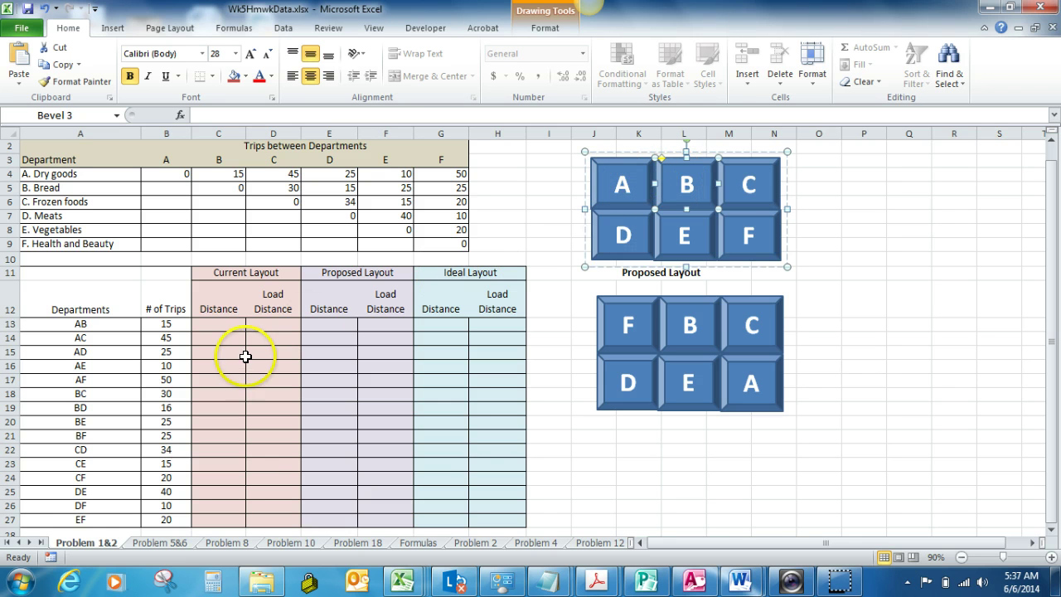
Enter a current layout distance of 1 for pair AB.
click(226, 326)
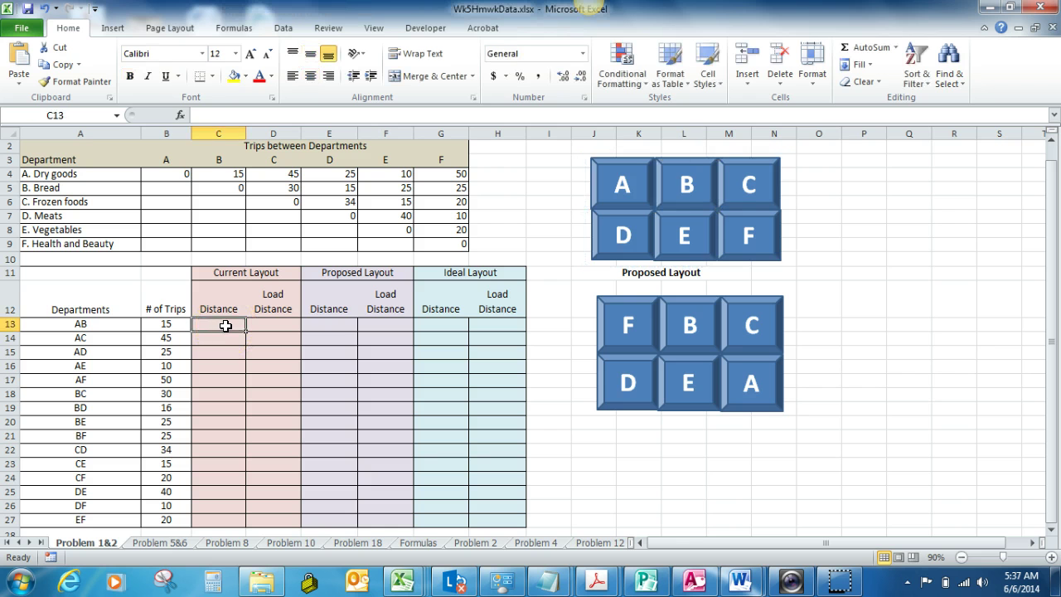
text(1)
key(Return)
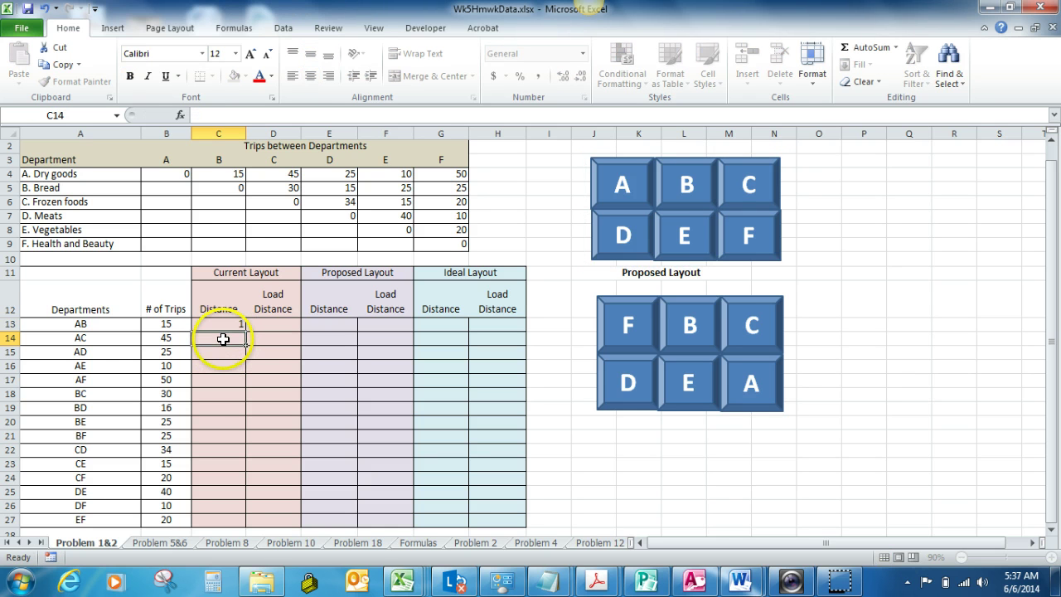
Count the blocks from A to C in the layout and enter distance 2 for AC.
click(120, 339)
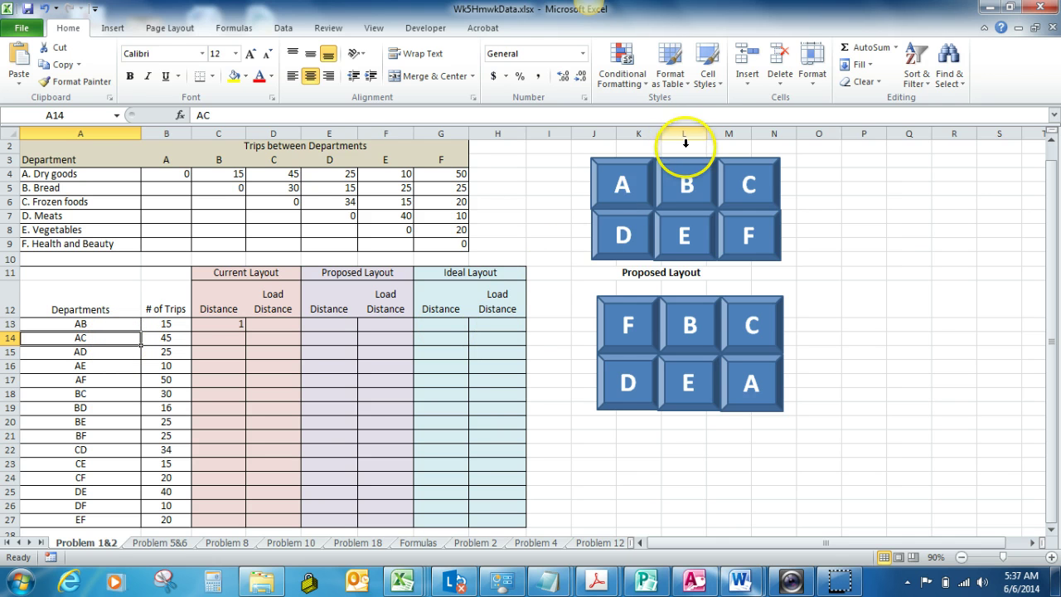
click(642, 190)
click(643, 191)
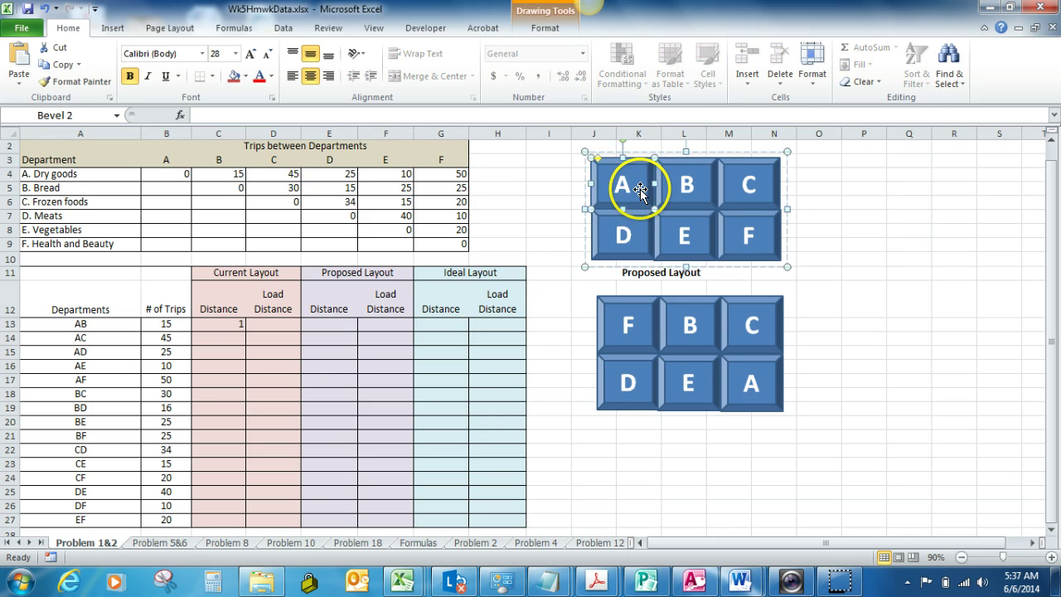
click(681, 189)
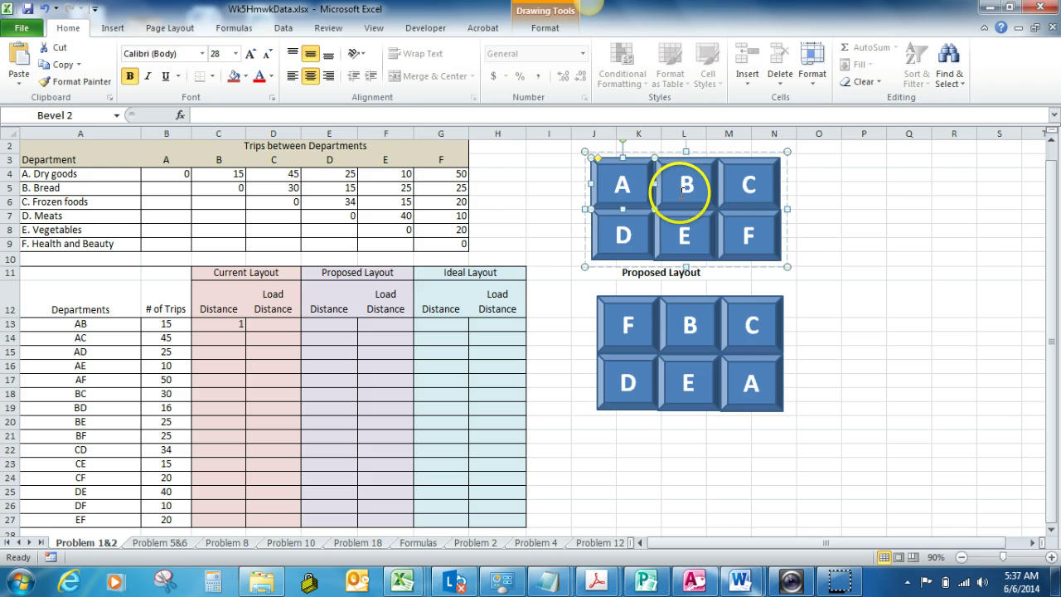
click(681, 189)
click(745, 193)
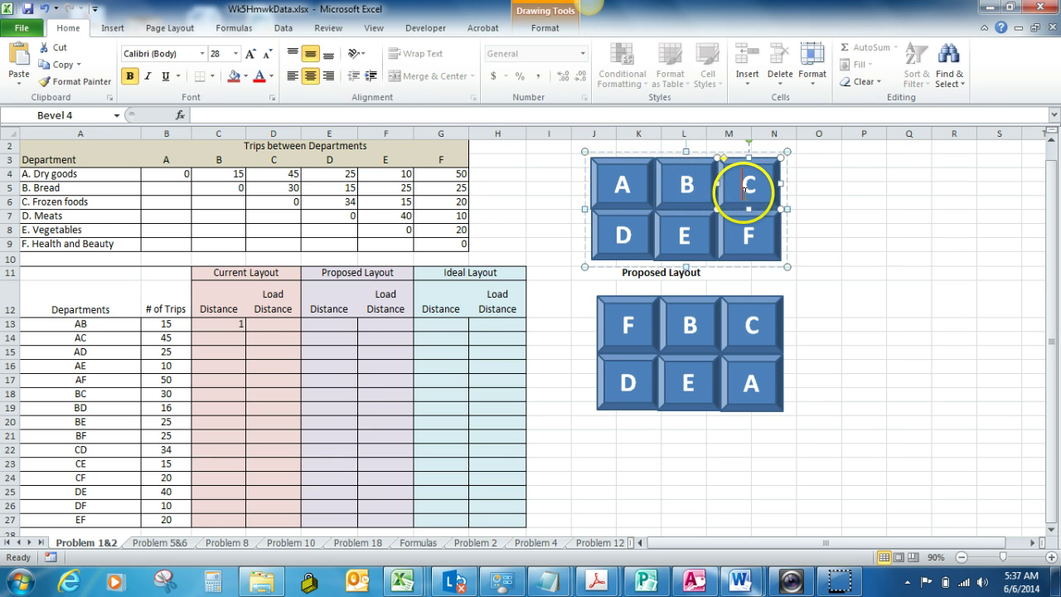
click(240, 337)
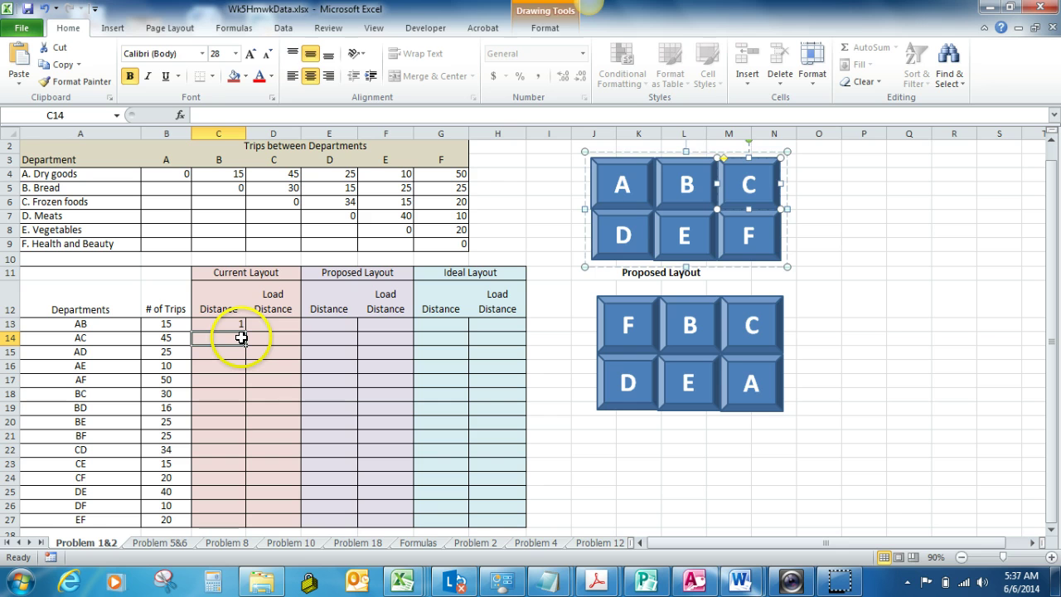
text(2)
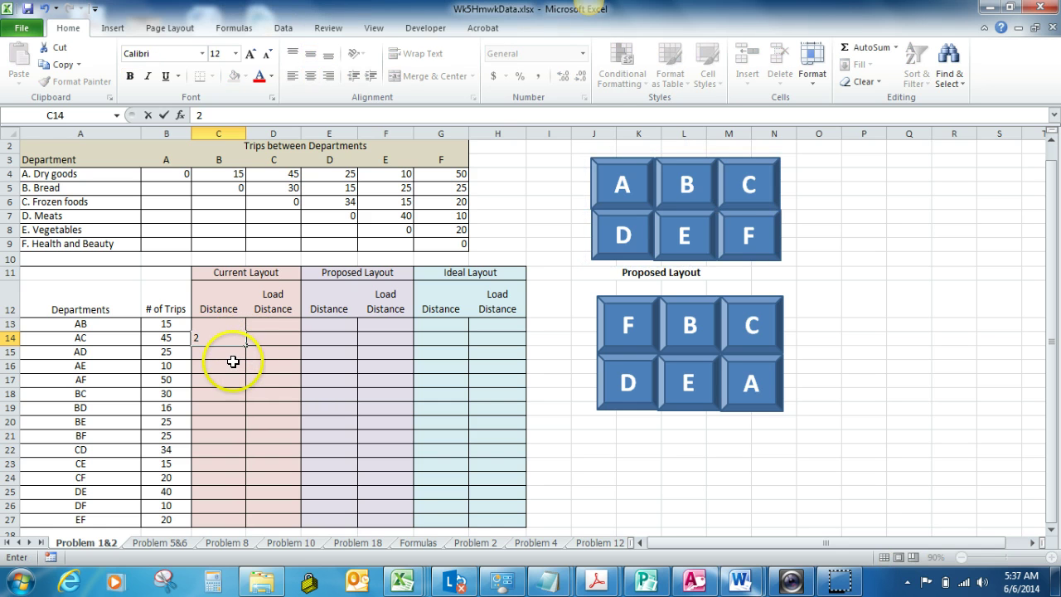
key(Return)
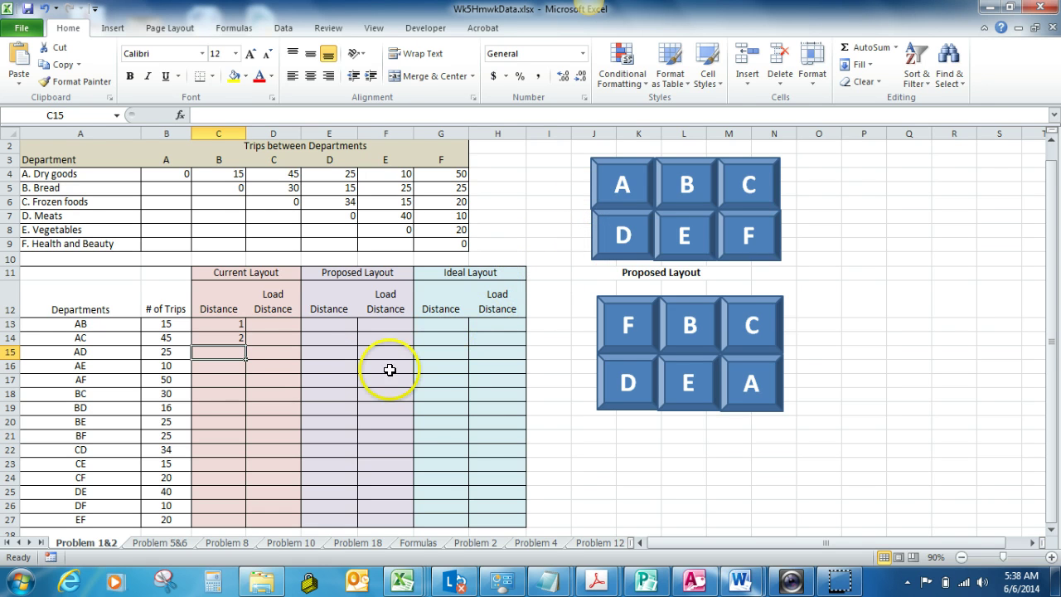
Enter current distances 1 for AD and 2 for AE.
text(1)
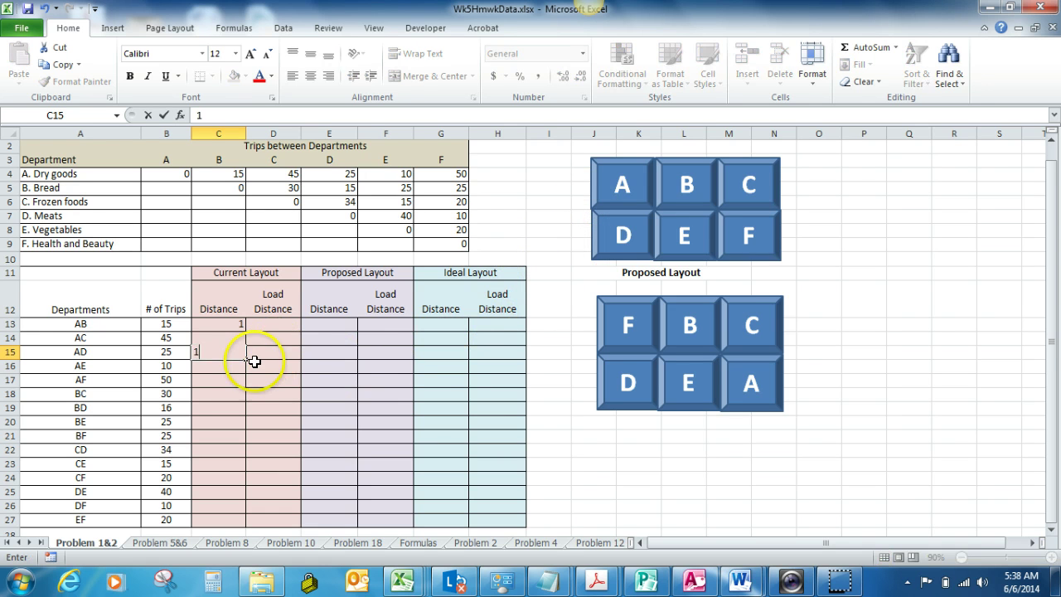
key(Return)
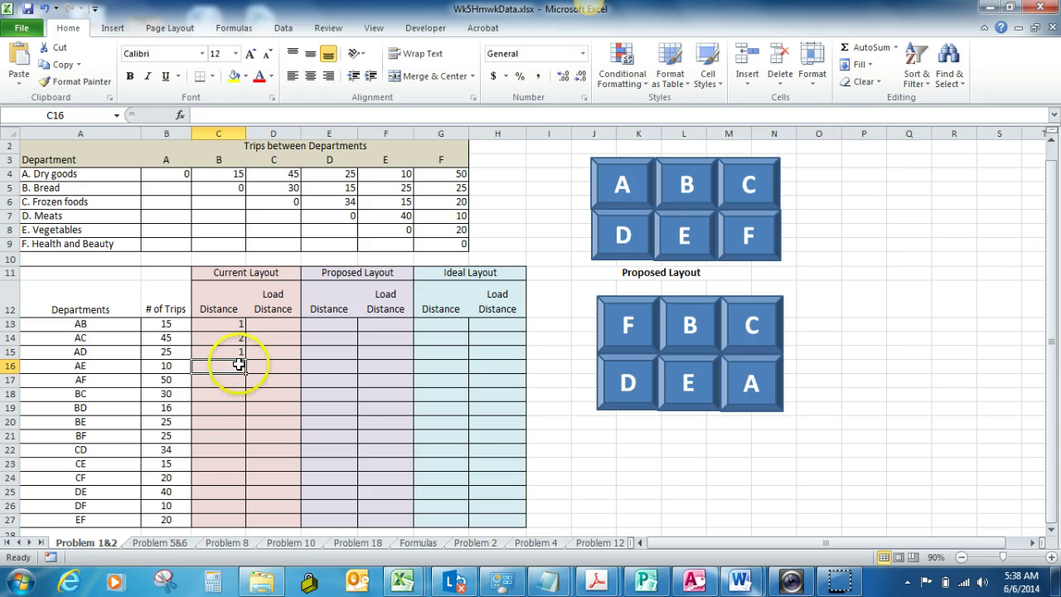
text(2)
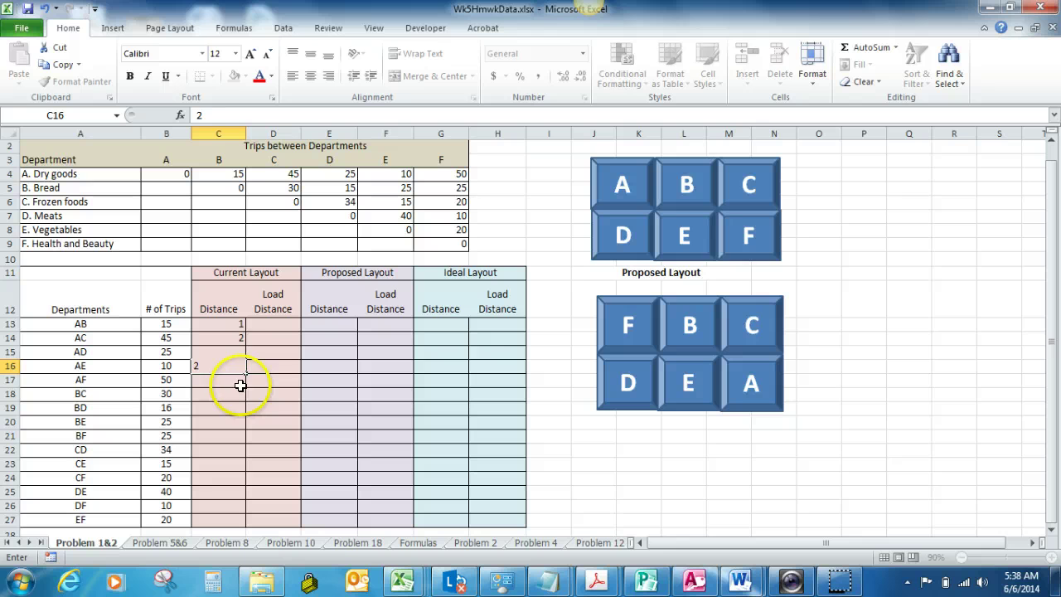
key(Return)
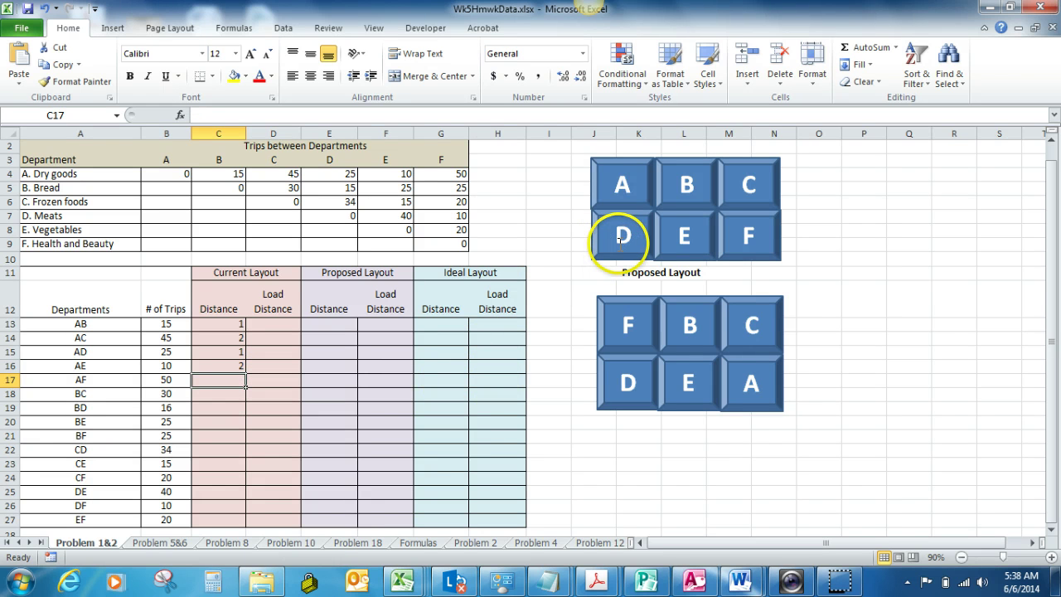
Check block positions in the layout and enter a current distance of 3 for AF.
click(621, 184)
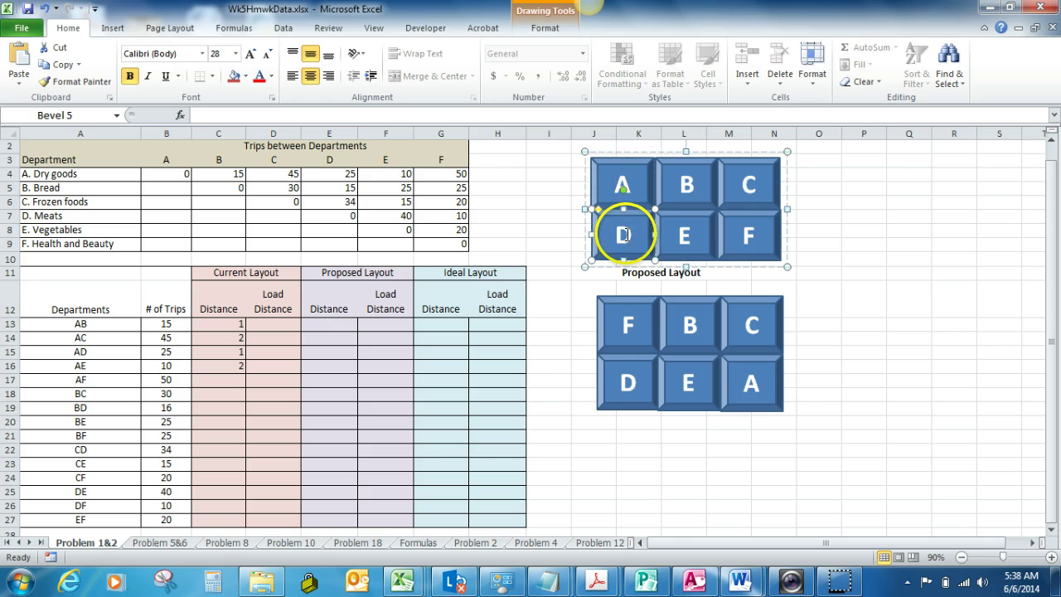
click(684, 235)
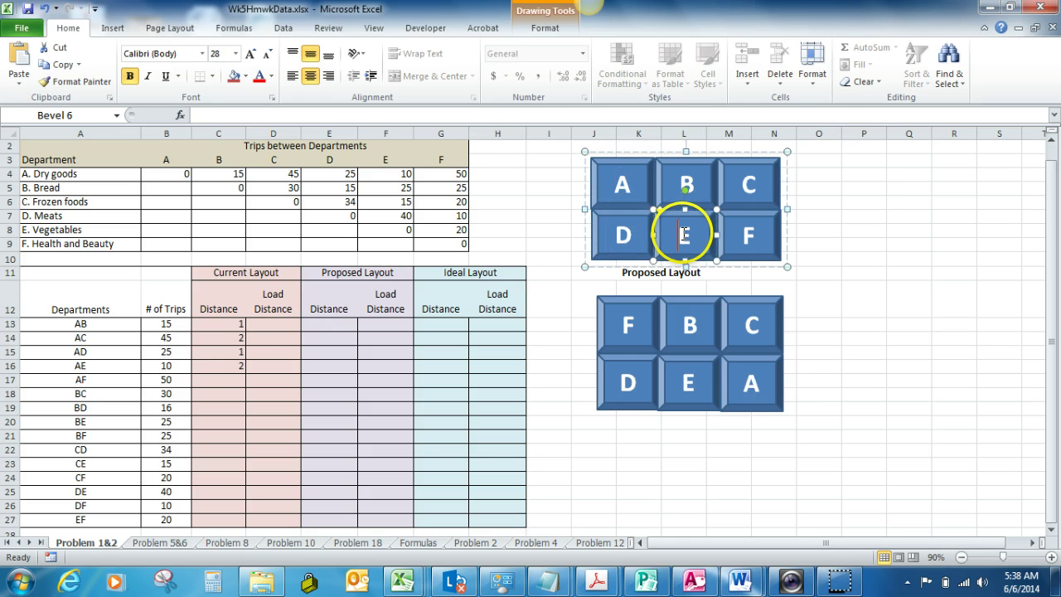
click(667, 192)
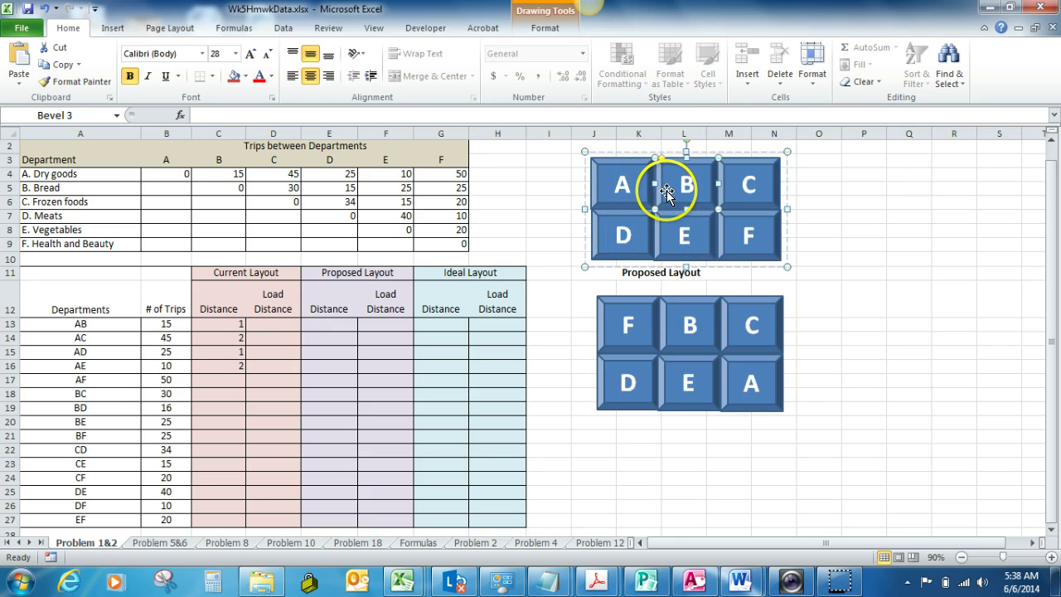
click(667, 238)
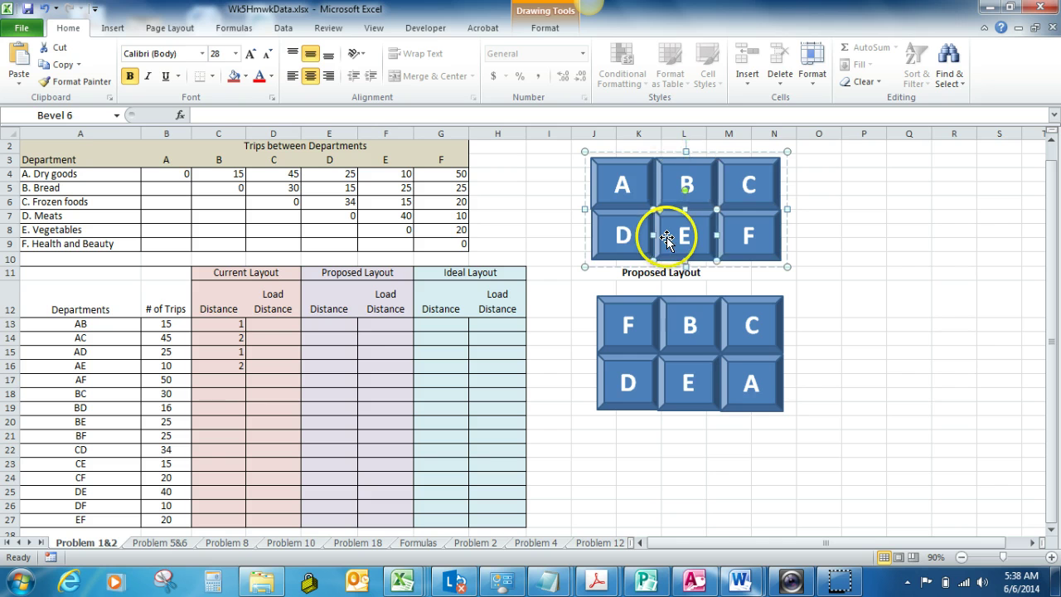
click(228, 379)
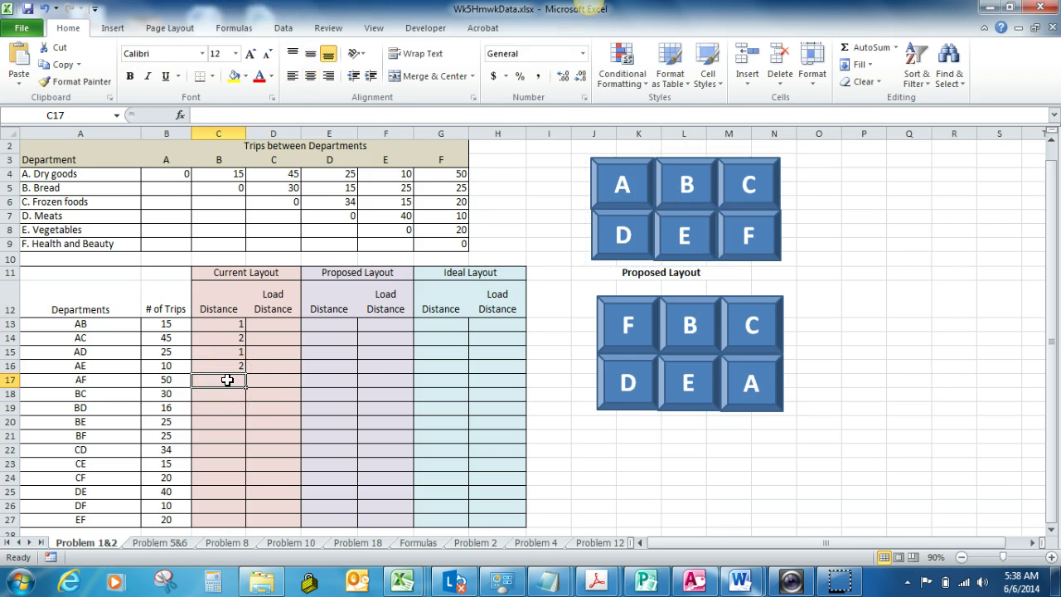
click(247, 382)
text(3)
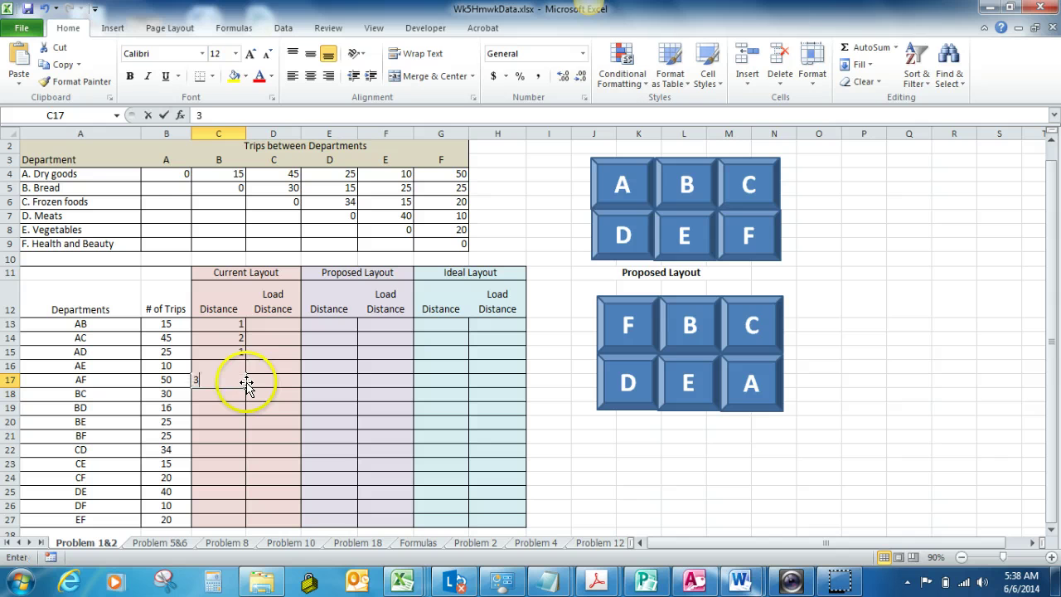
click(226, 395)
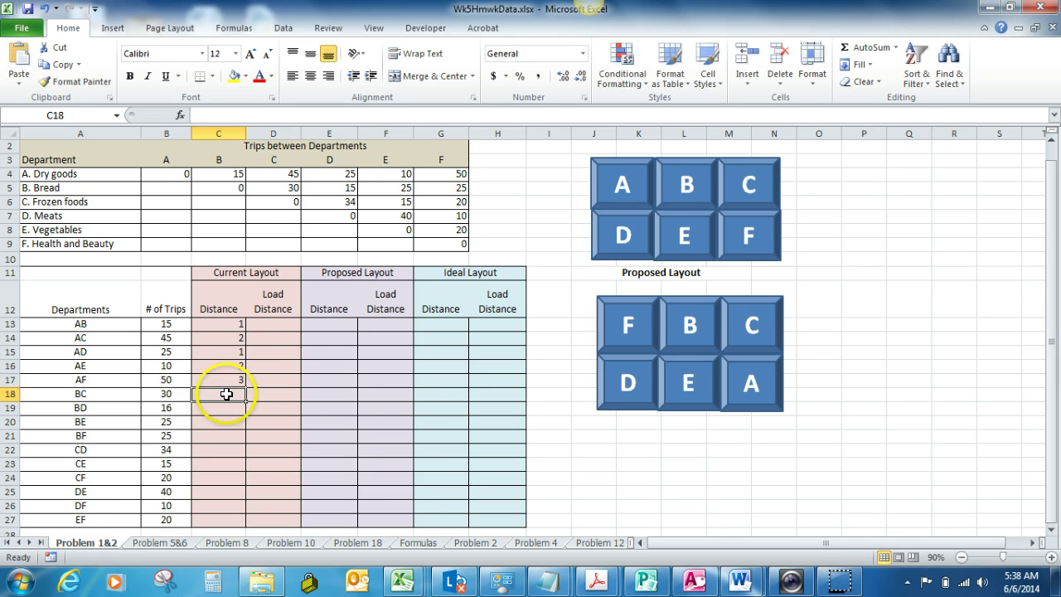
Enter current distance 1 for BC and initial distances for BD and BE.
text(1)
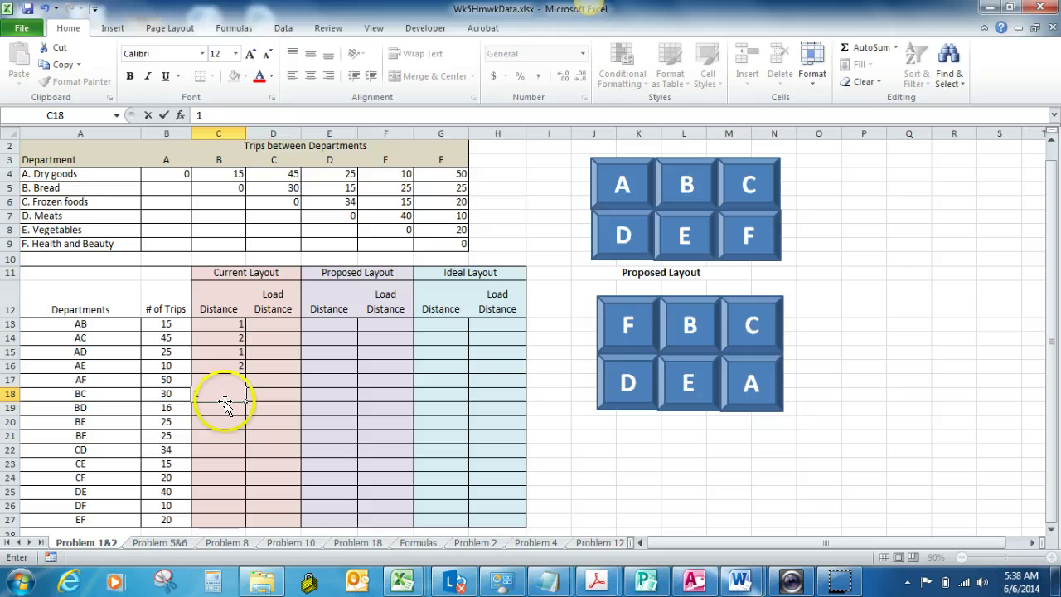
click(223, 409)
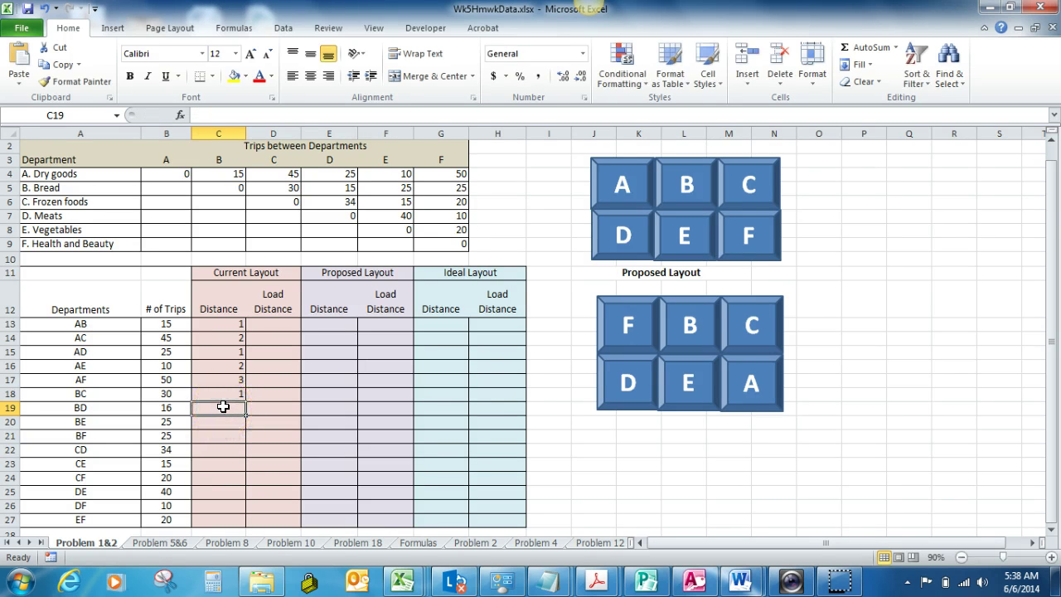
text(2)
key(ctrl+Return)
text(1)
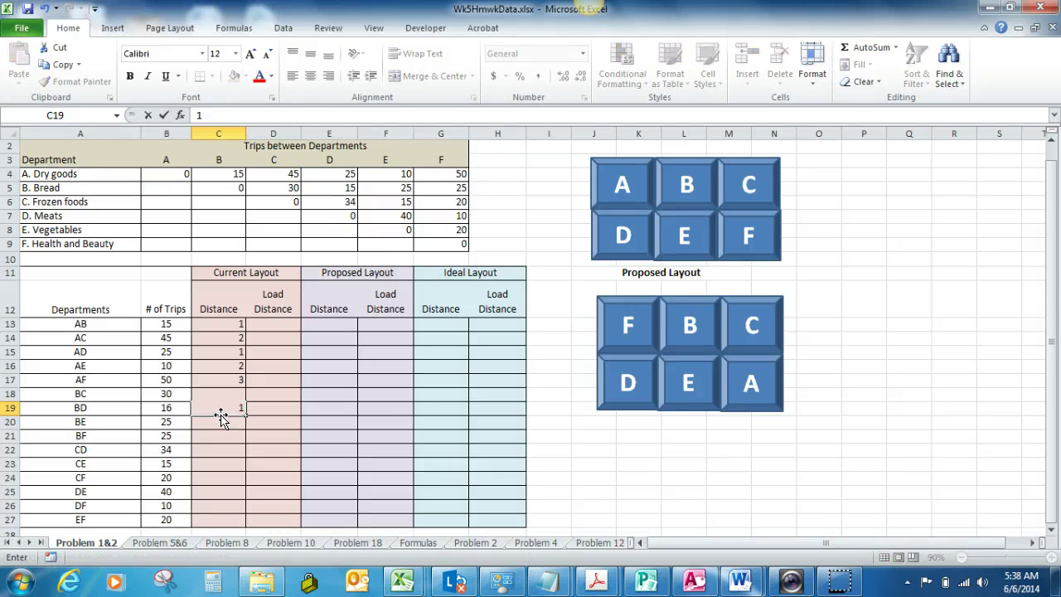
click(216, 438)
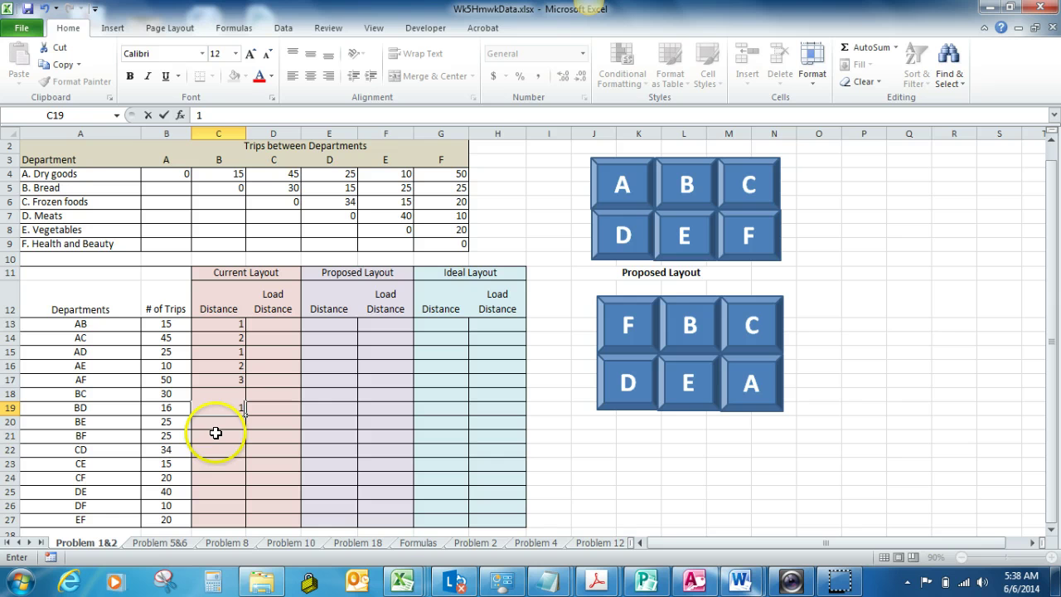
click(215, 425)
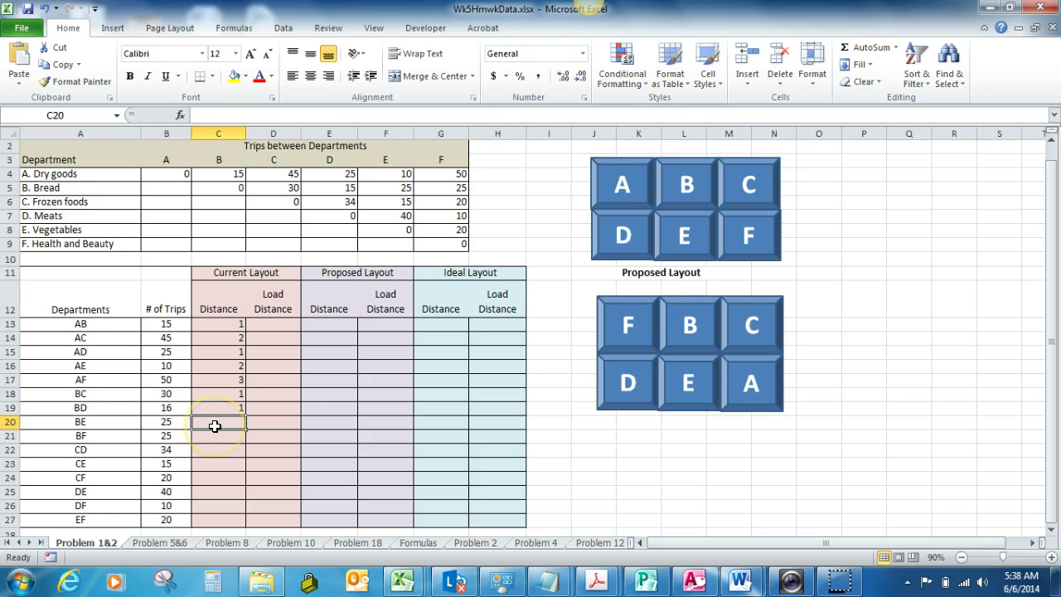
click(214, 424)
text(2)
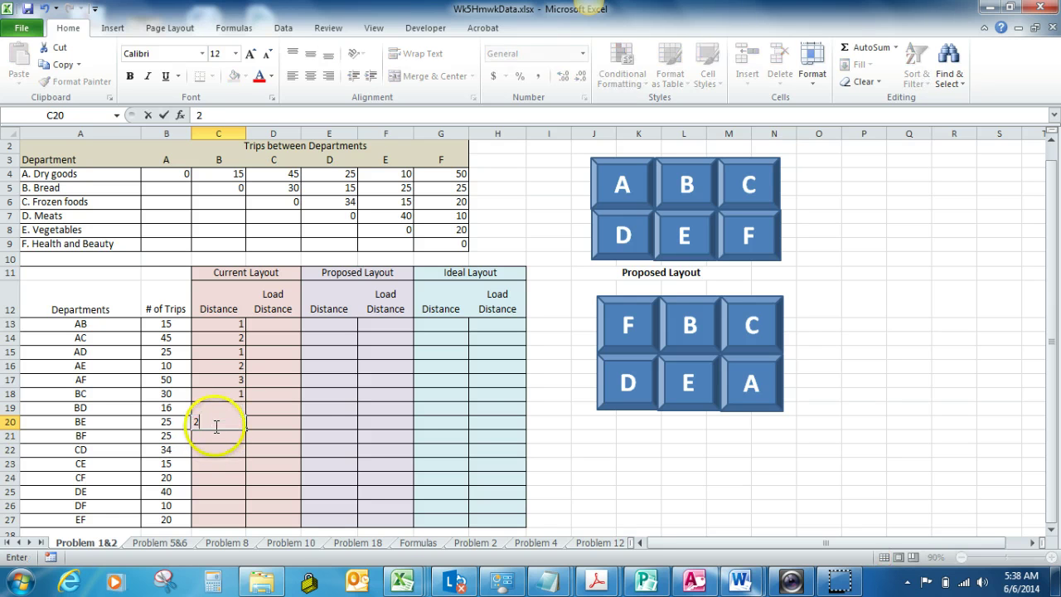
click(213, 434)
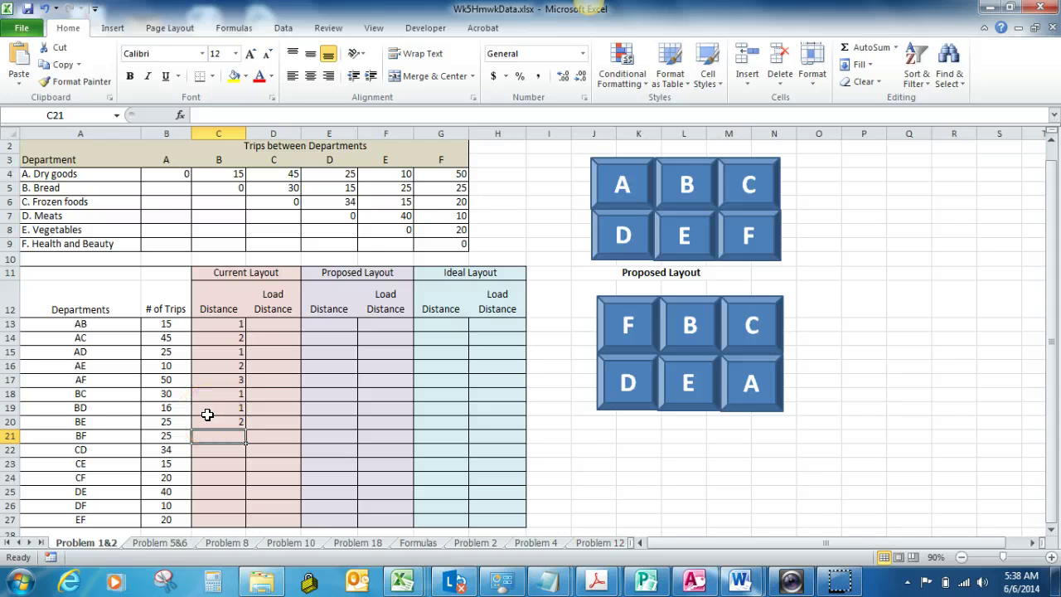
Correct the current distances to 2 for BD and 1 for BE.
click(207, 412)
text(2)
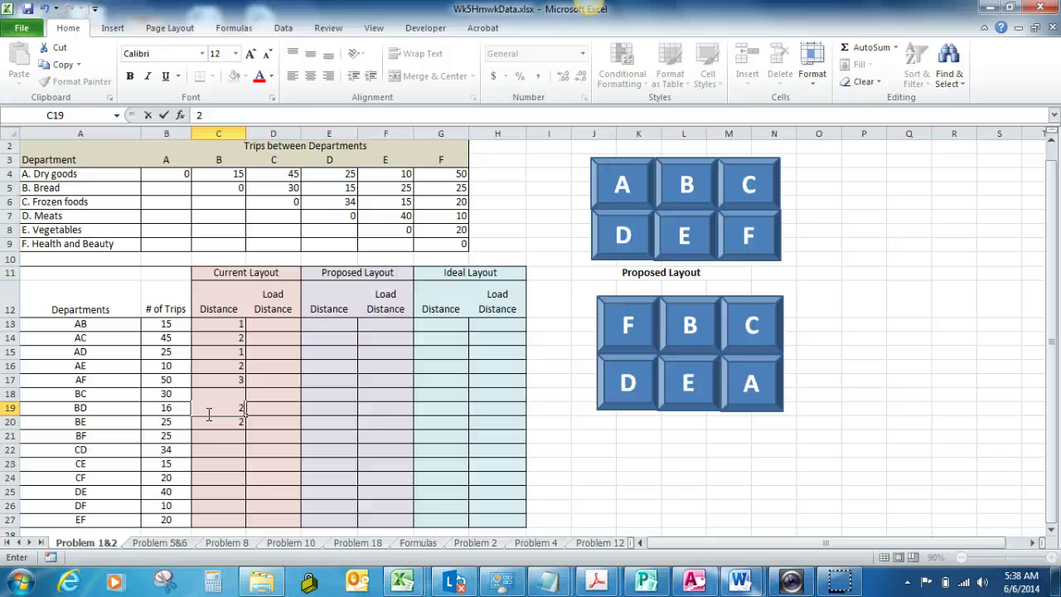
key(Return)
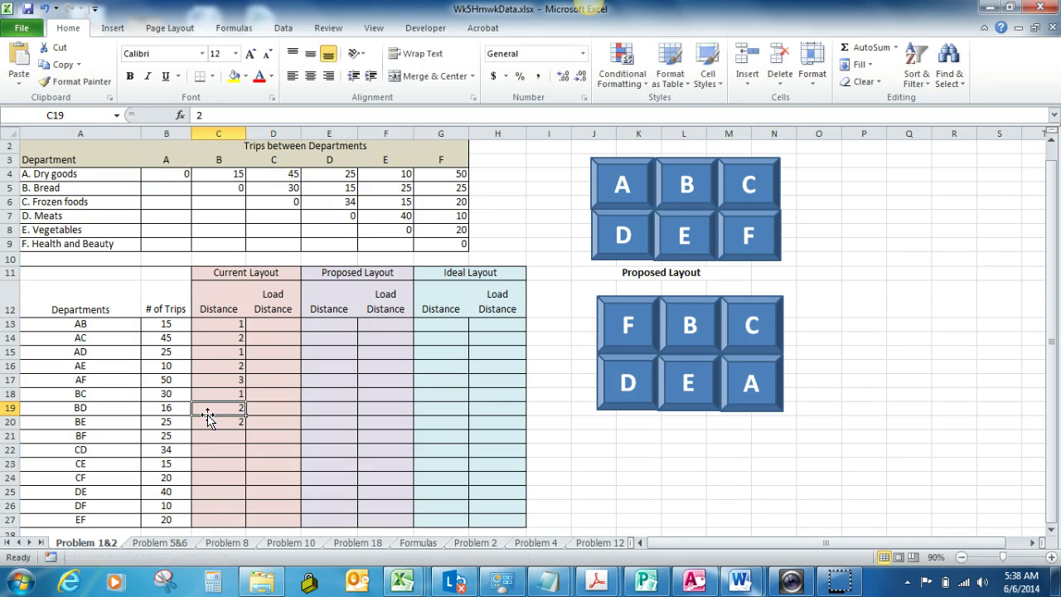
click(207, 420)
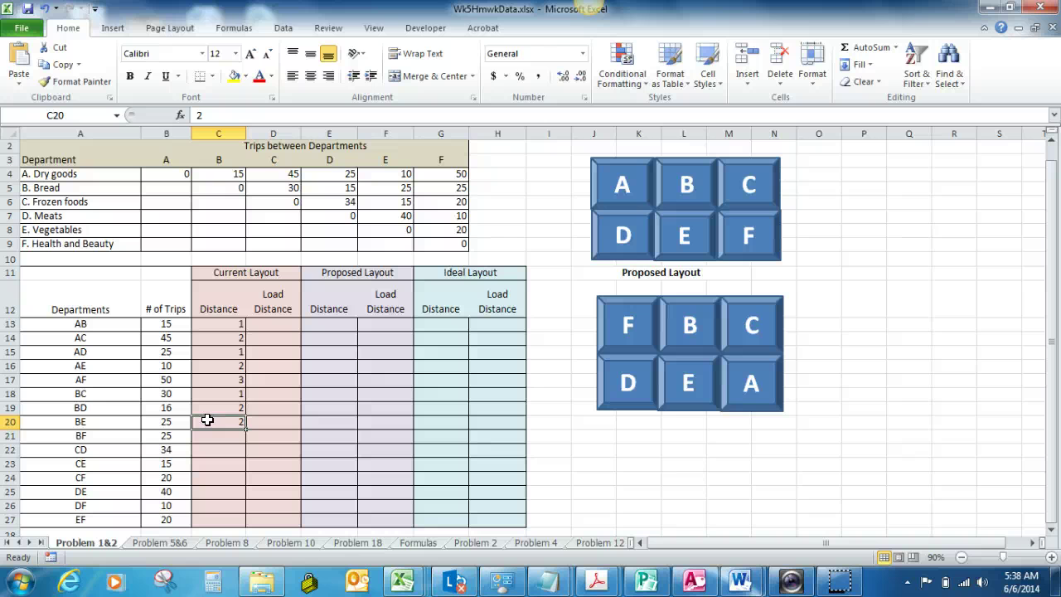
text(1)
click(208, 433)
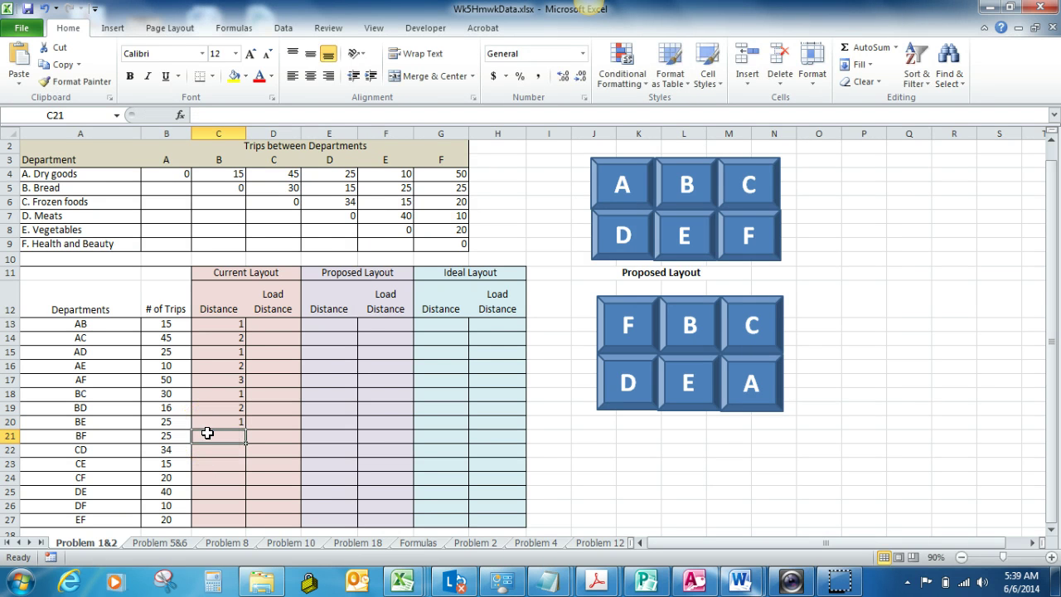
Enter current distances 2 for BF, 3 for CD and 2 for CE.
text(2)
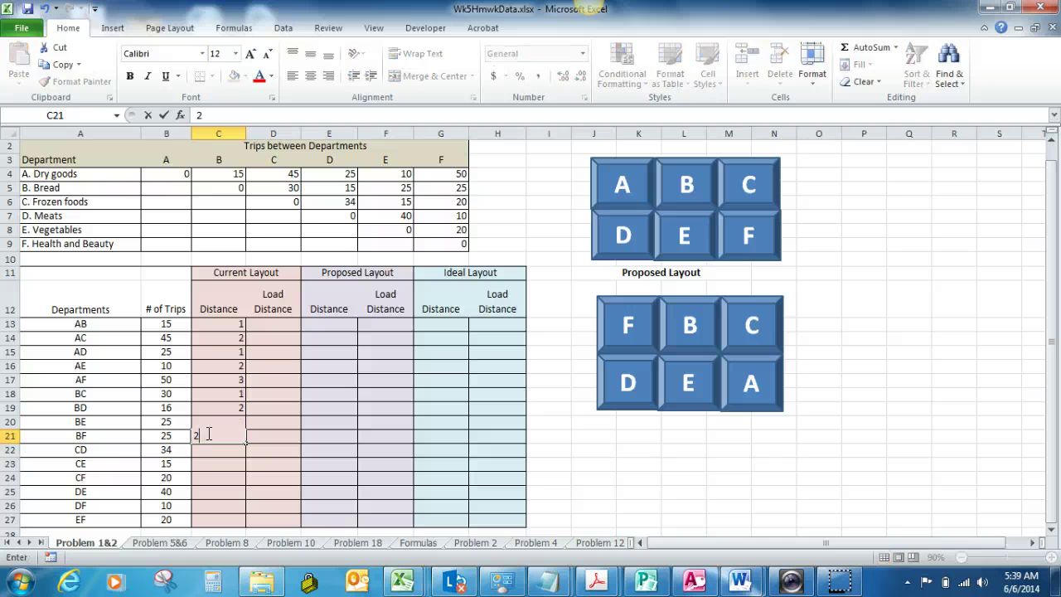
click(207, 444)
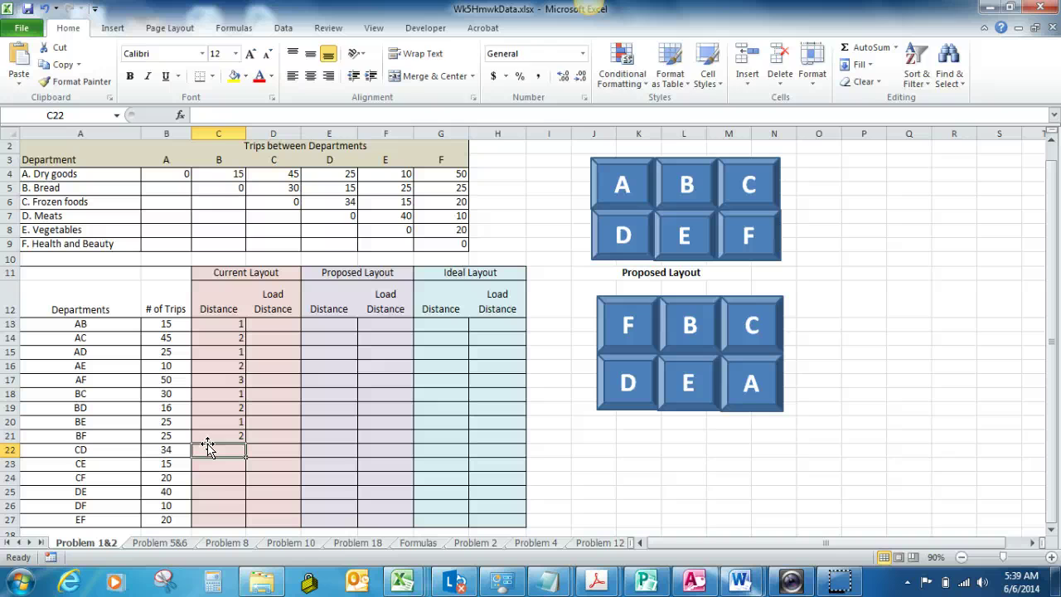
text(3)
click(207, 456)
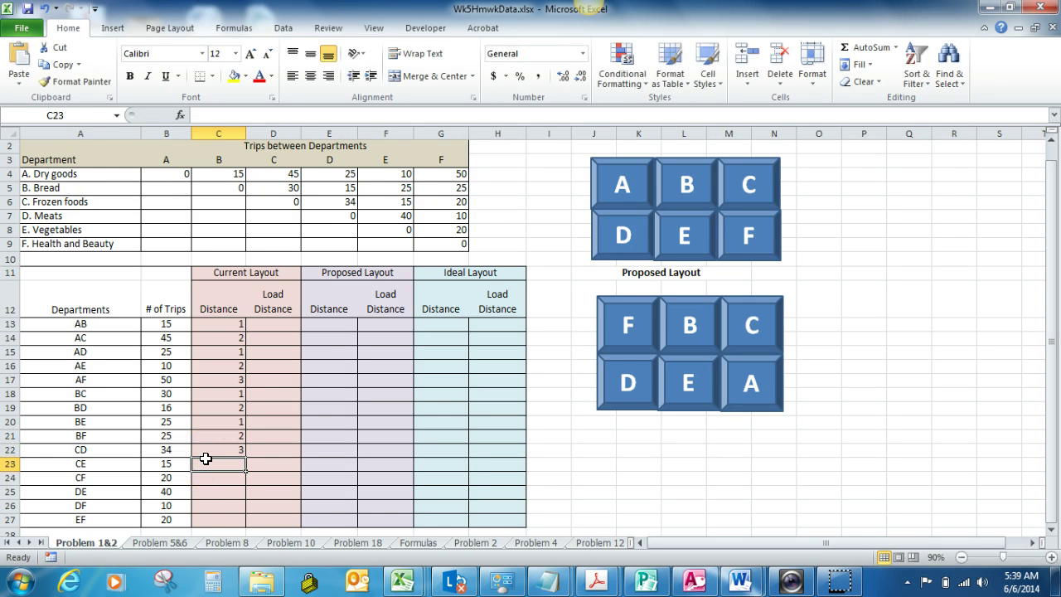
text(2)
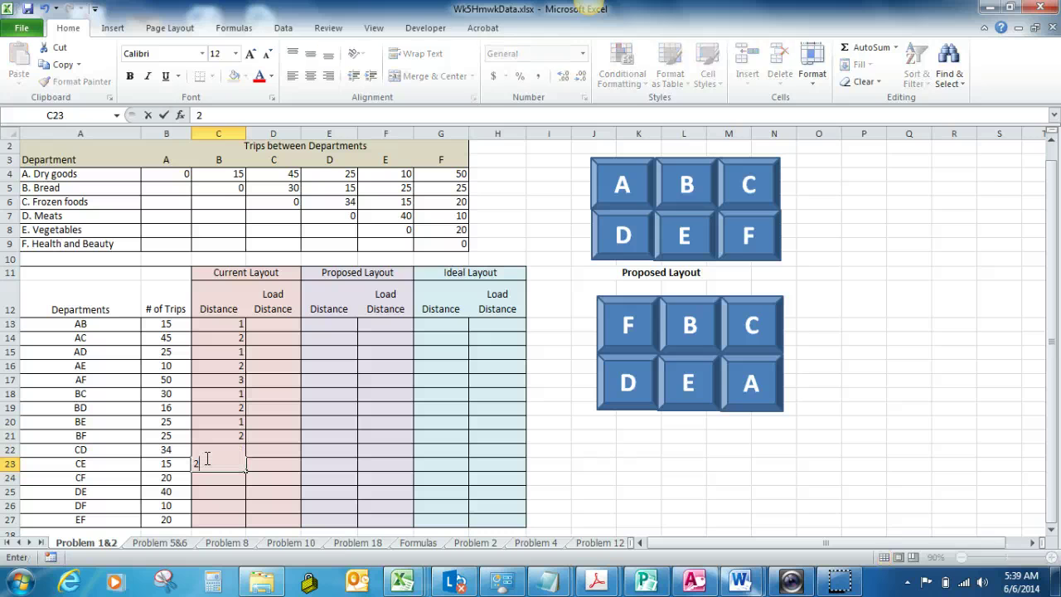
key(Return)
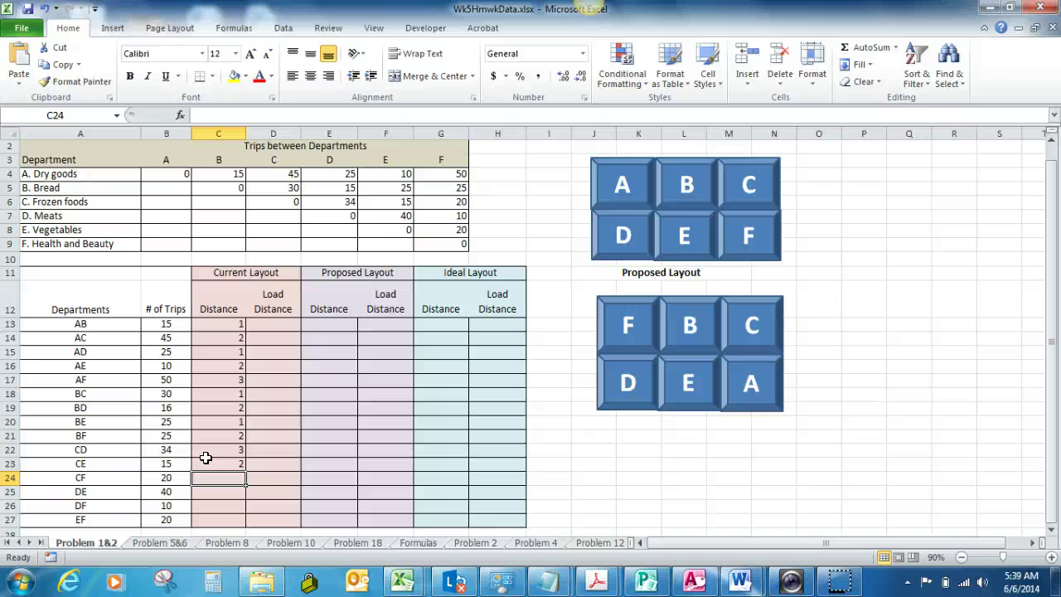
Enter current distances 1 for CF, 1 for DE, 2 for DF and 1 for EF.
text(1)
key(Return)
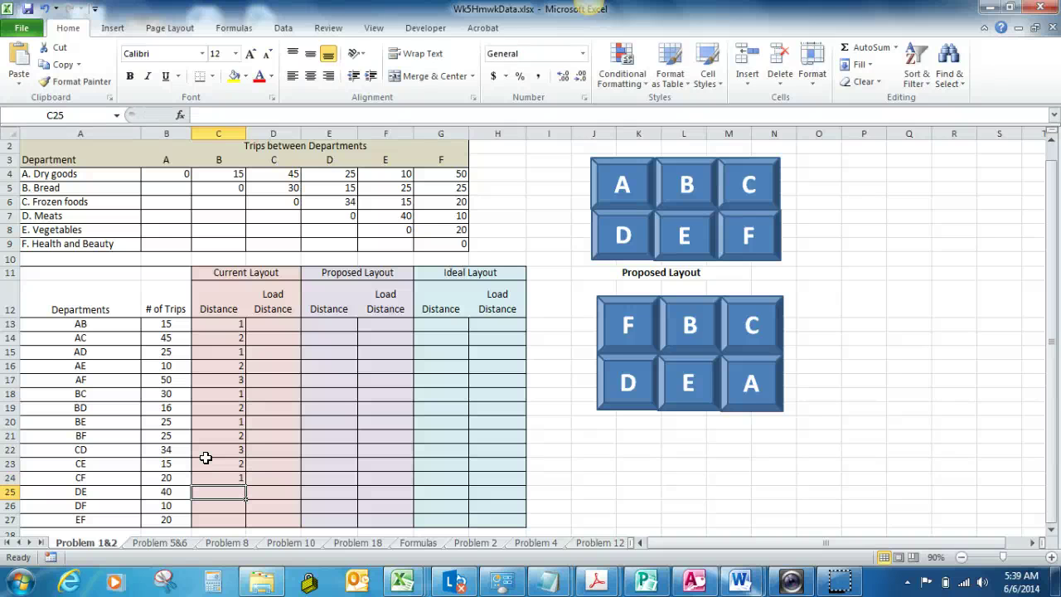
text(1)
key(Return)
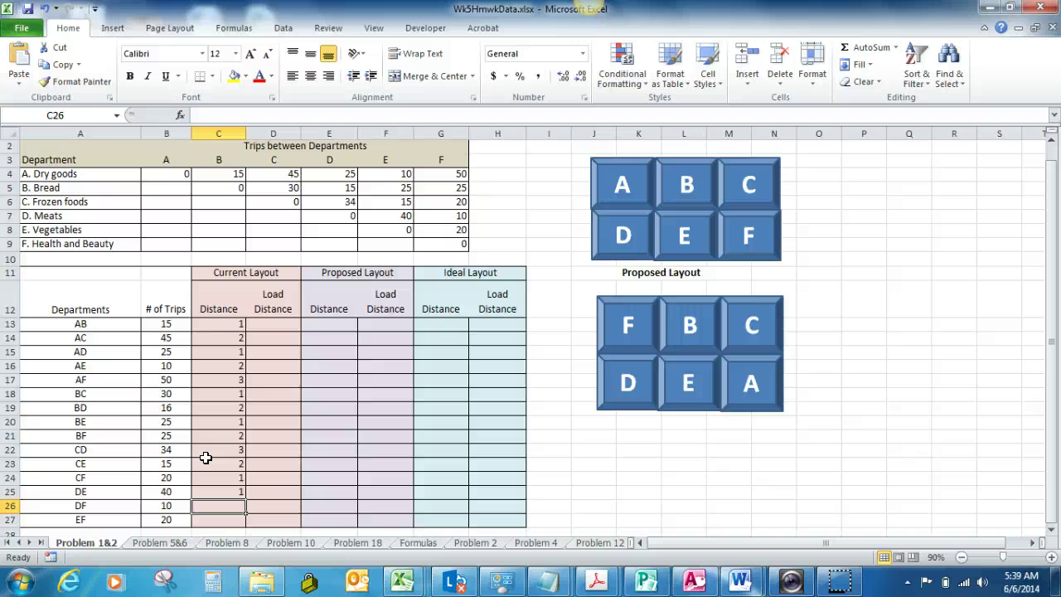
text(2)
key(Return)
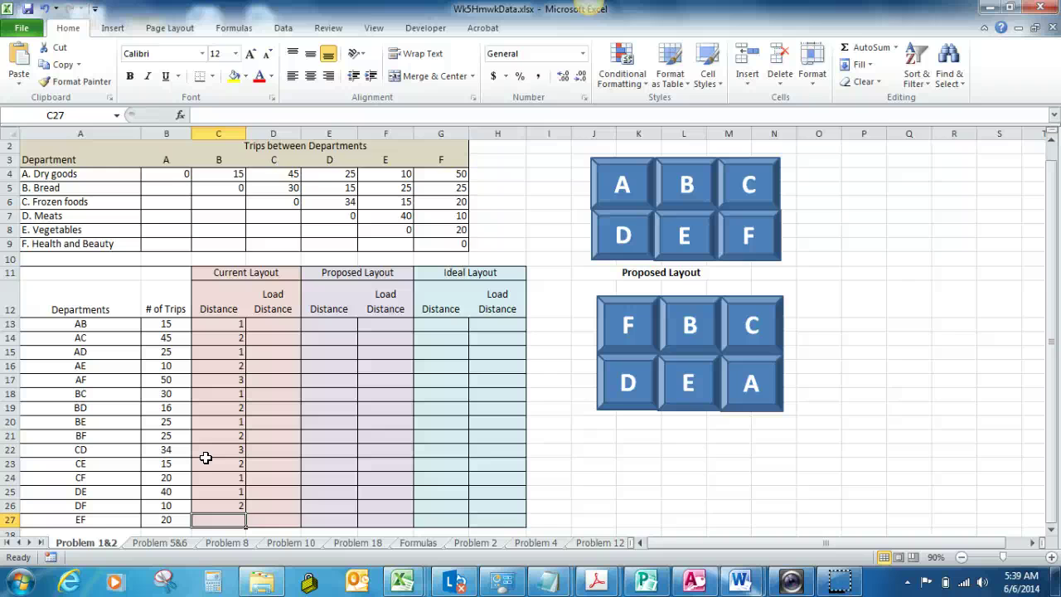
text(1)
key(Return)
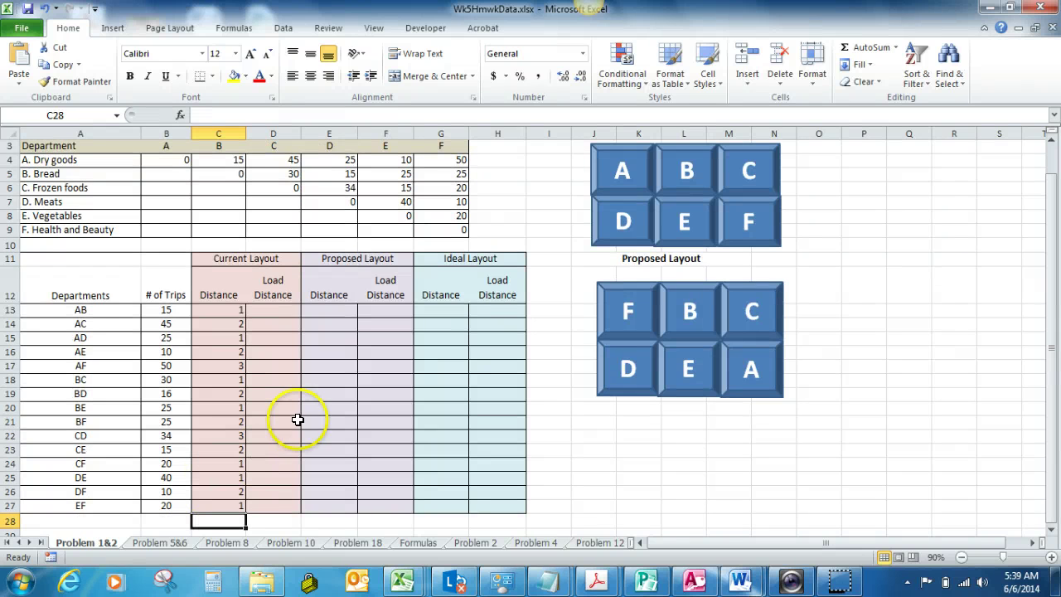
Enter =B13*C13 in D13 and fill it down to D27.
click(278, 308)
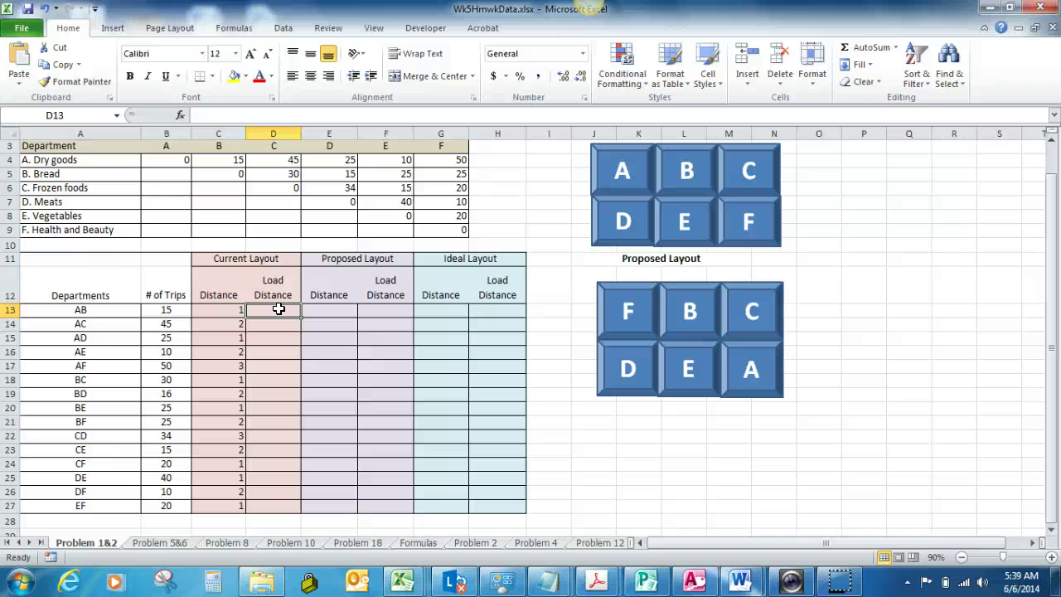
text(=)
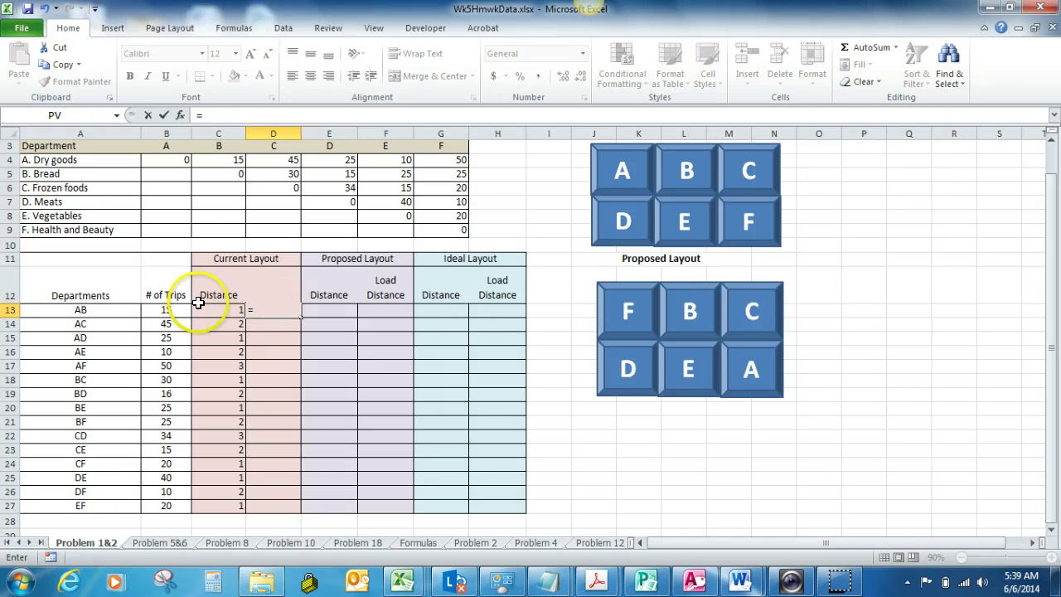
click(173, 308)
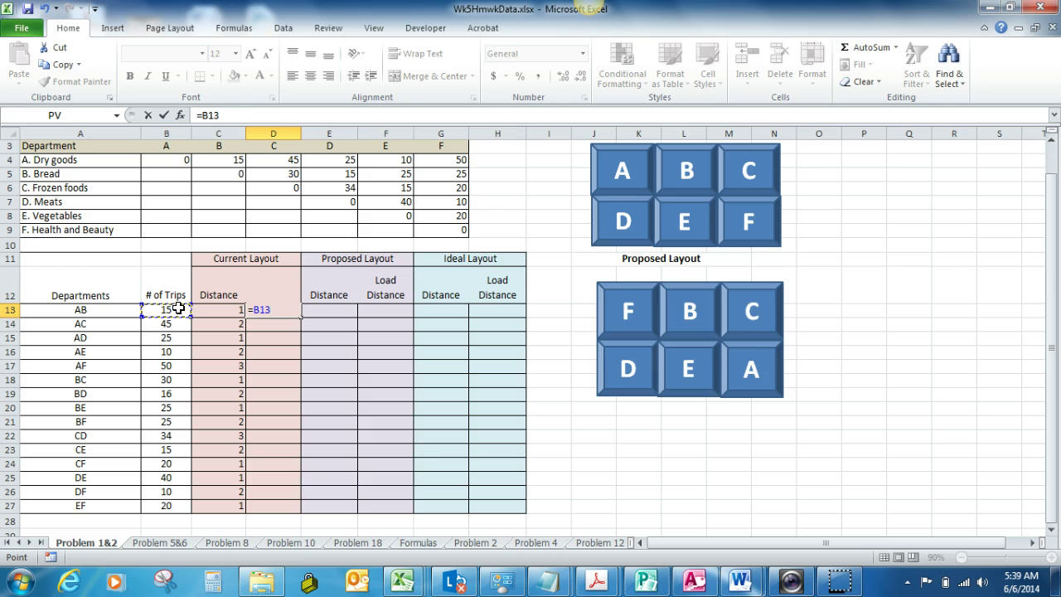
text(*)
click(216, 308)
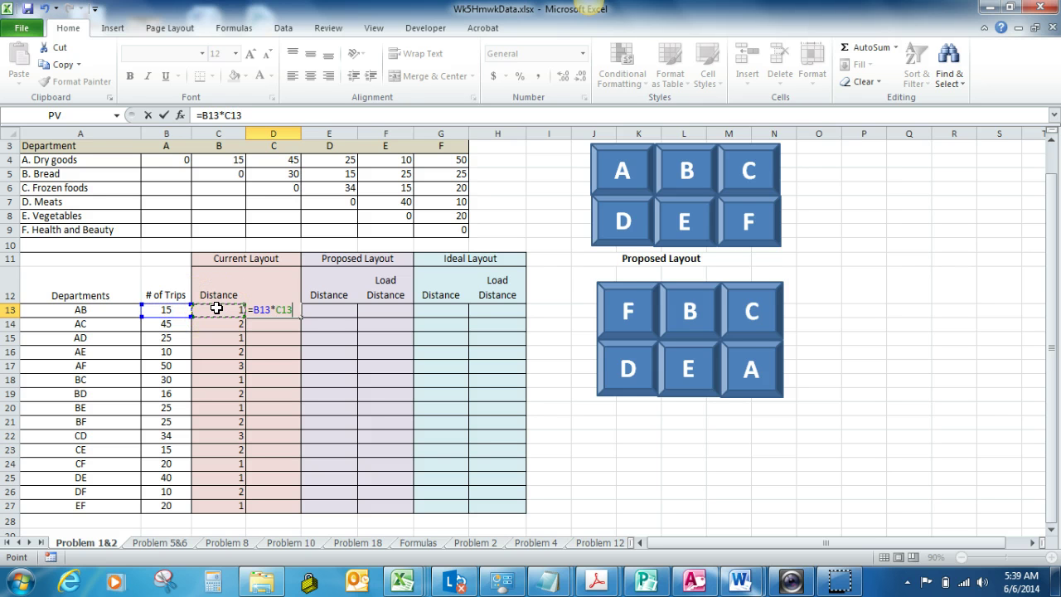
key(Return)
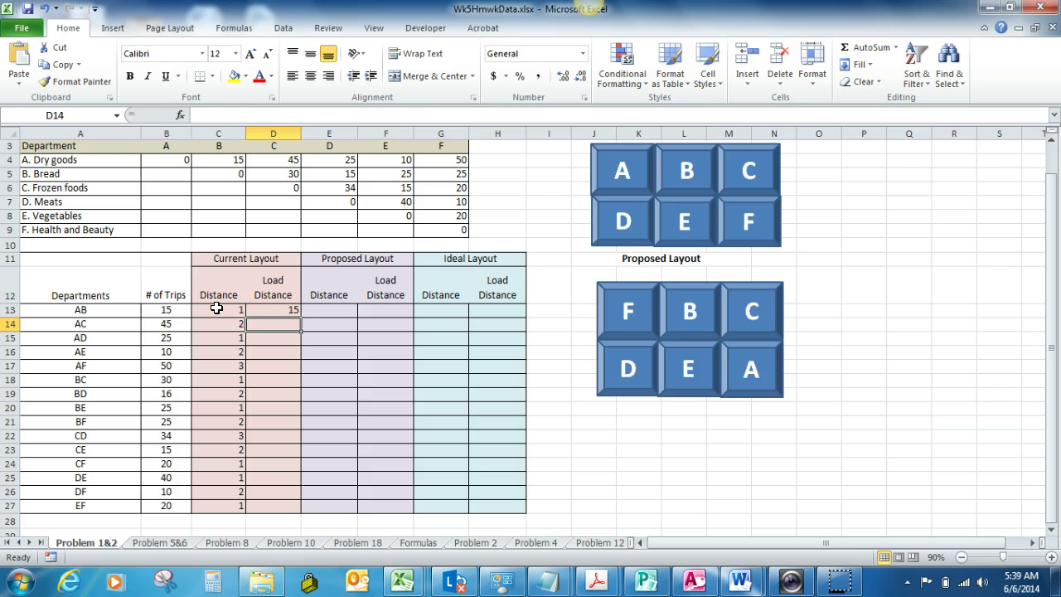
click(283, 309)
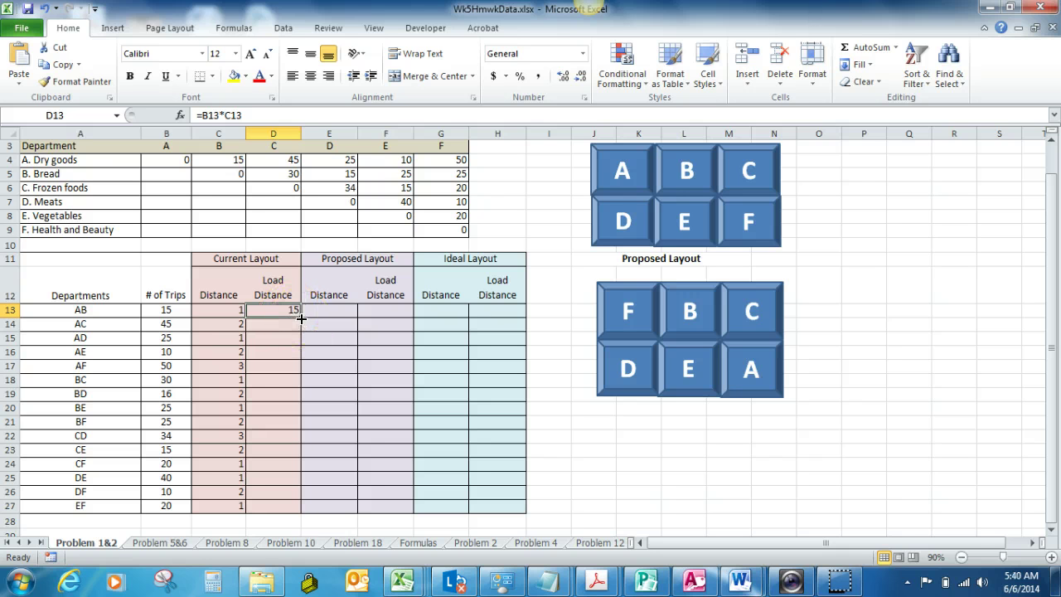
drag(300, 319, 300, 512)
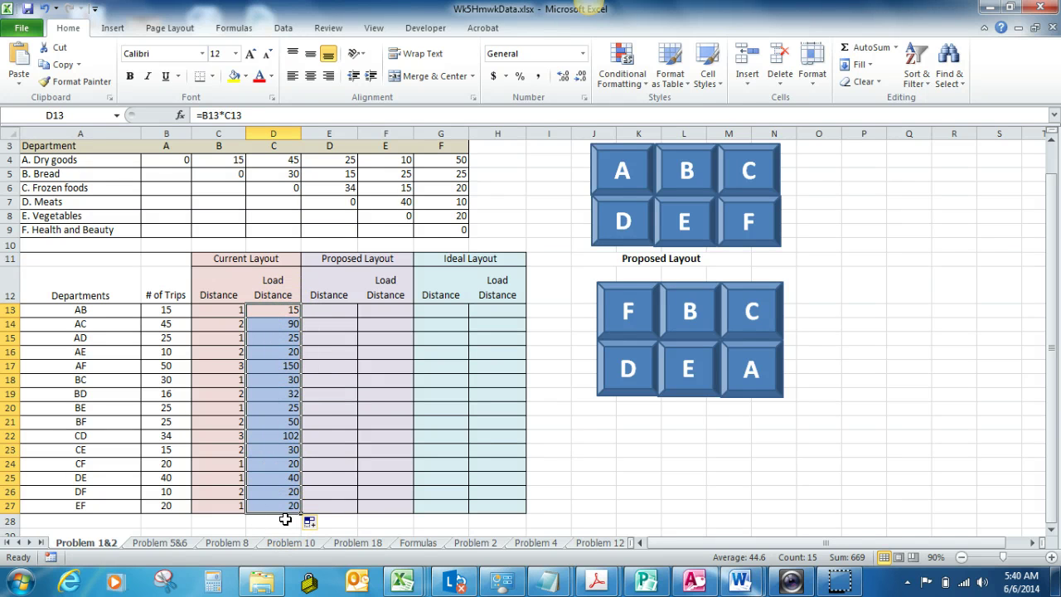
Sum the Current Layout load distances in D28 with AutoSum, giving 669.
click(285, 520)
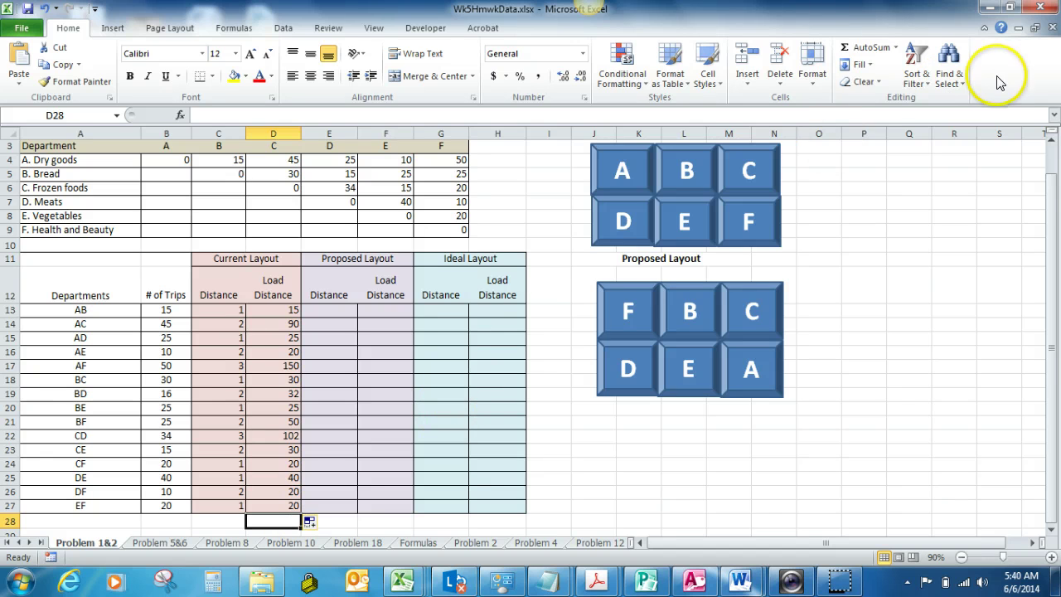
click(896, 47)
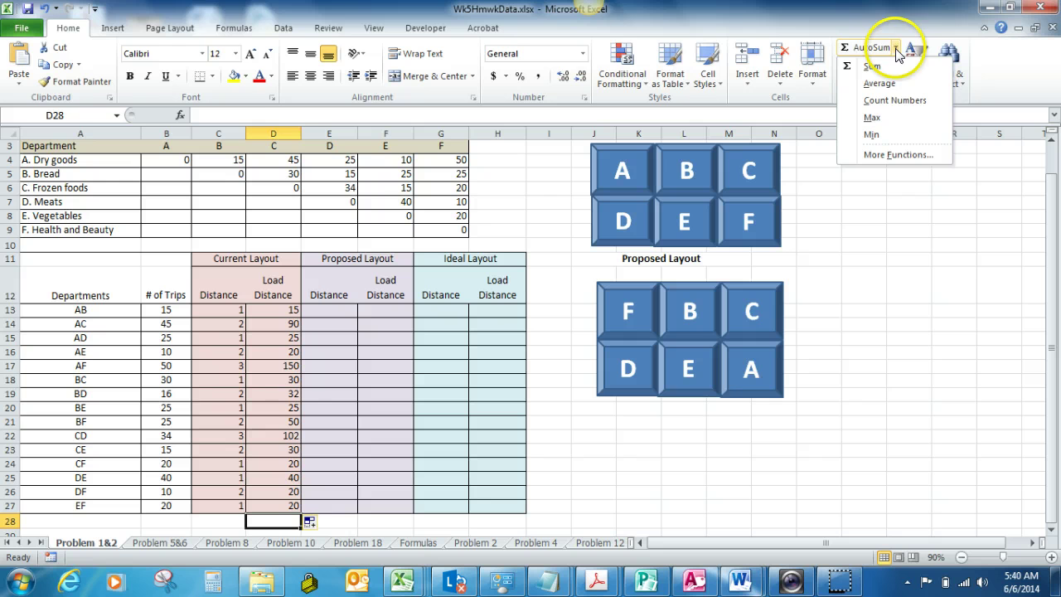
click(892, 71)
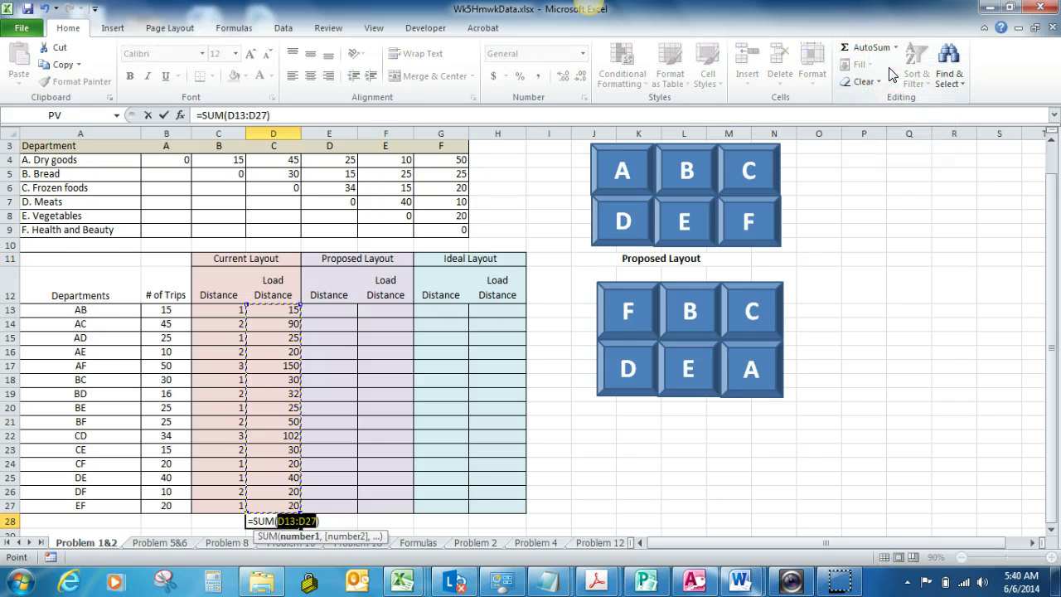
key(Return)
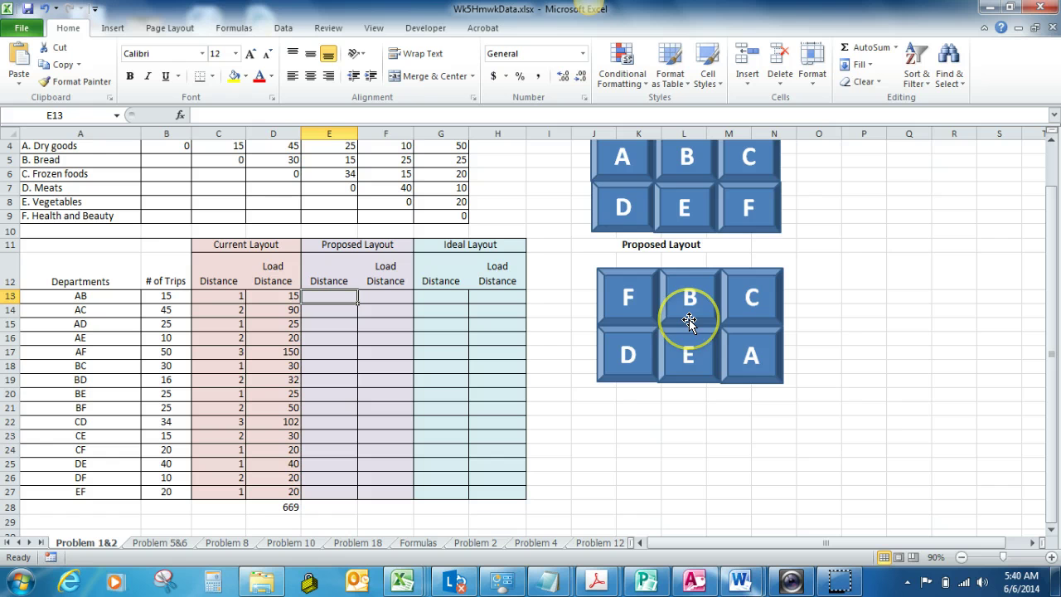
Enter proposed distances 2, 1, 2, 1 and 3 for pairs AB through AF.
click(749, 348)
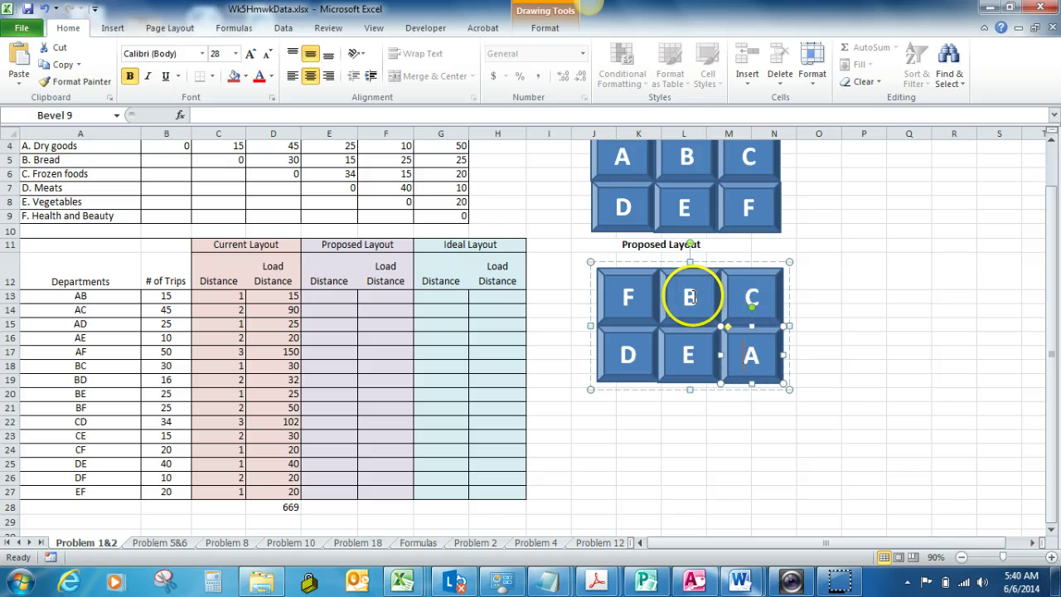
click(331, 293)
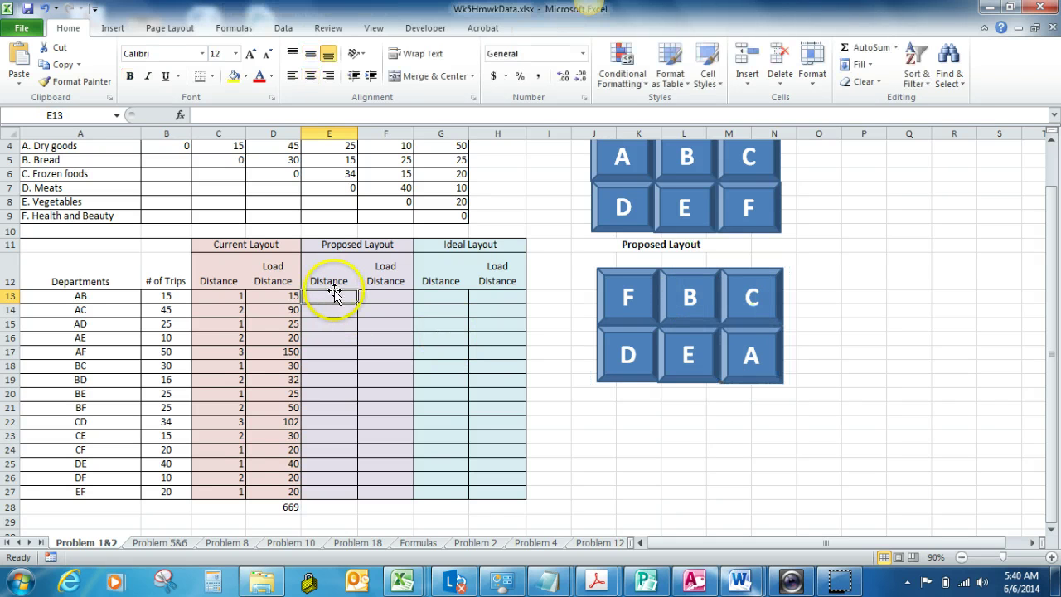
text(2)
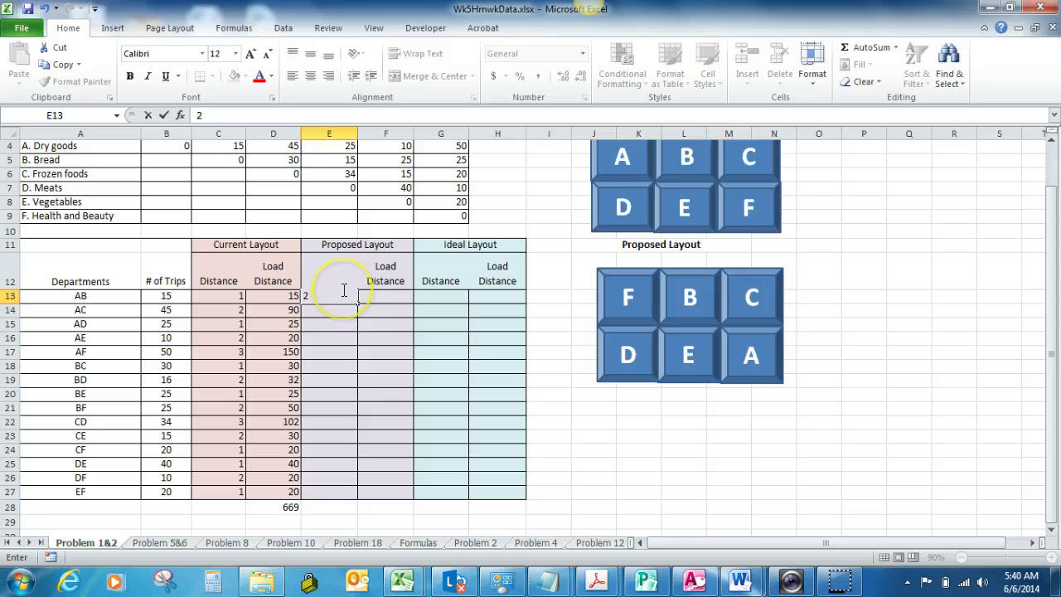
key(Return)
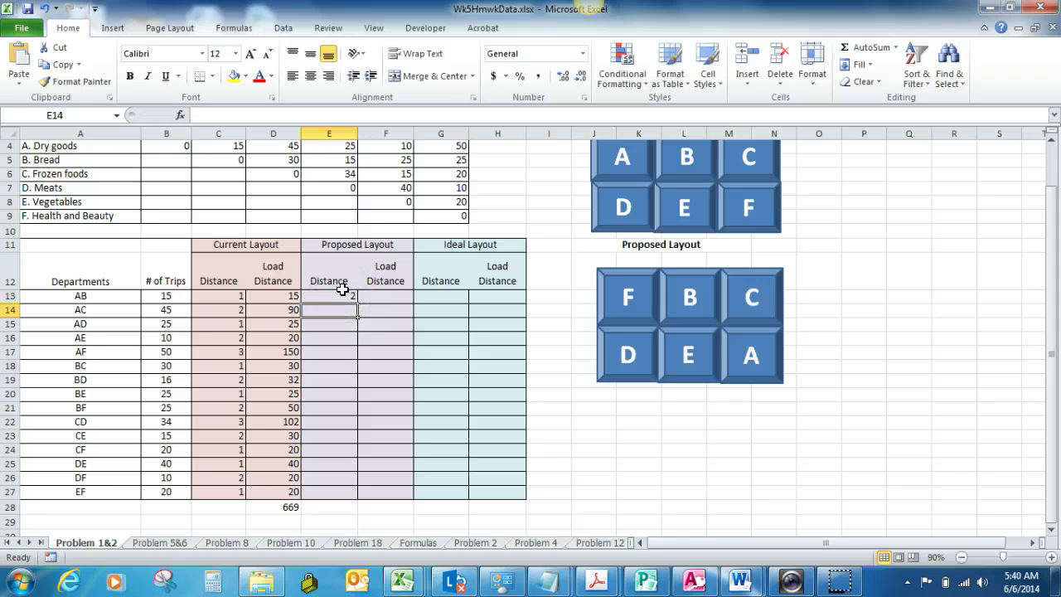
text(1)
key(Return)
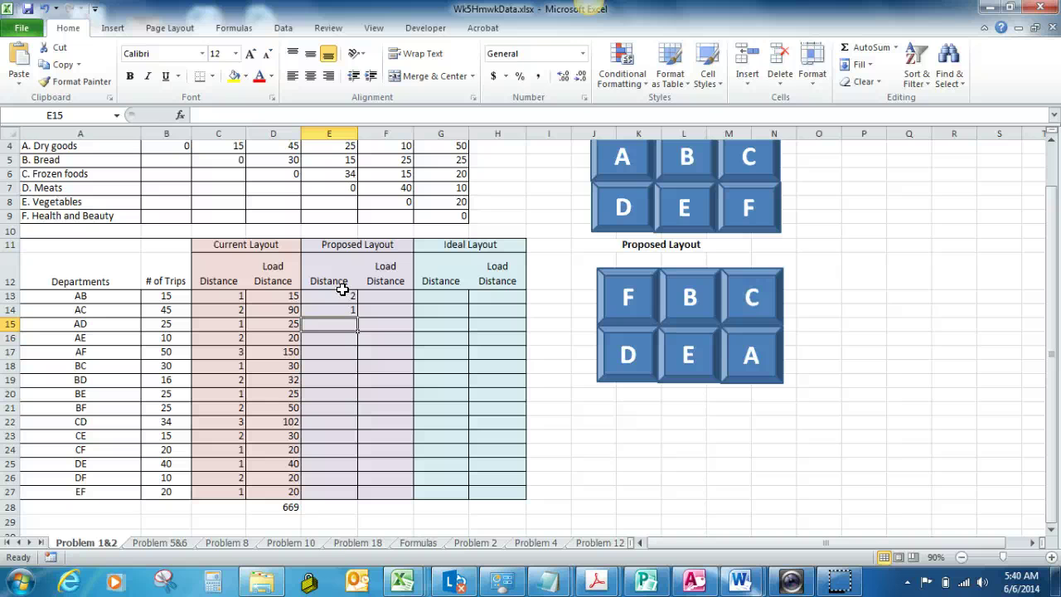
text(2)
key(Return)
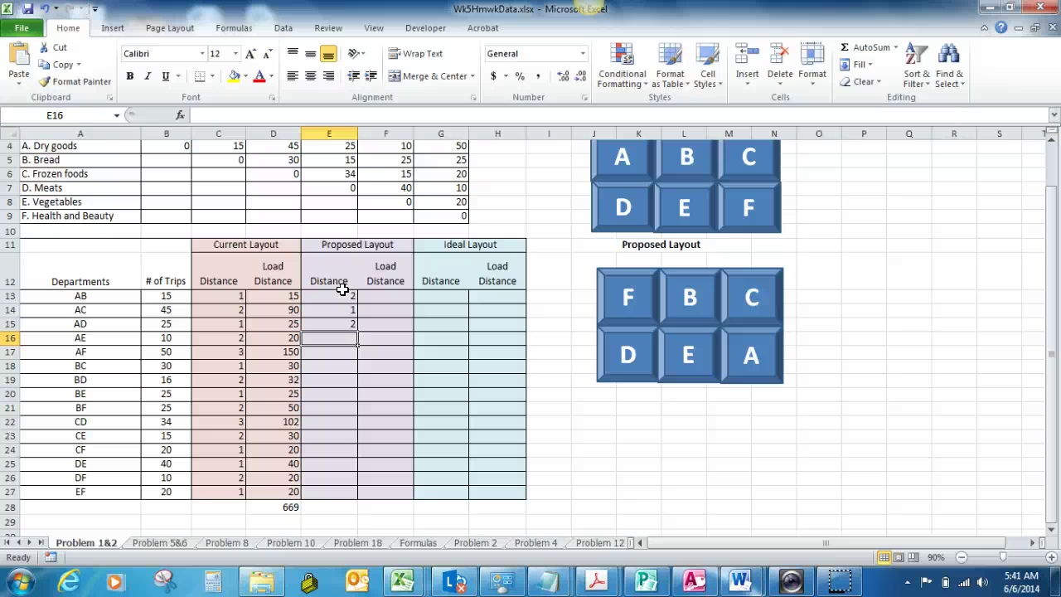
text(1)
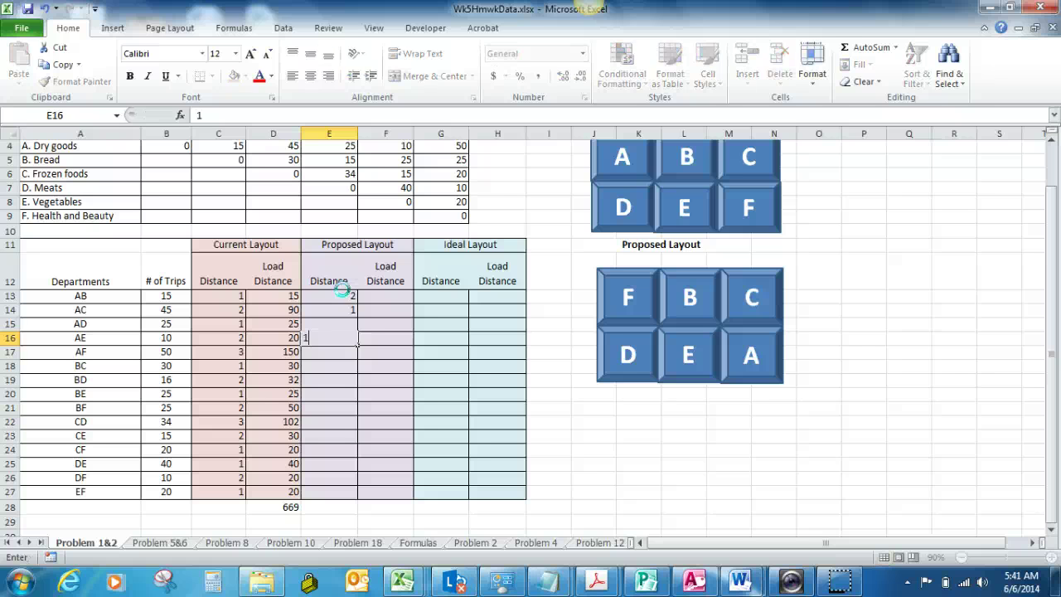
key(Return)
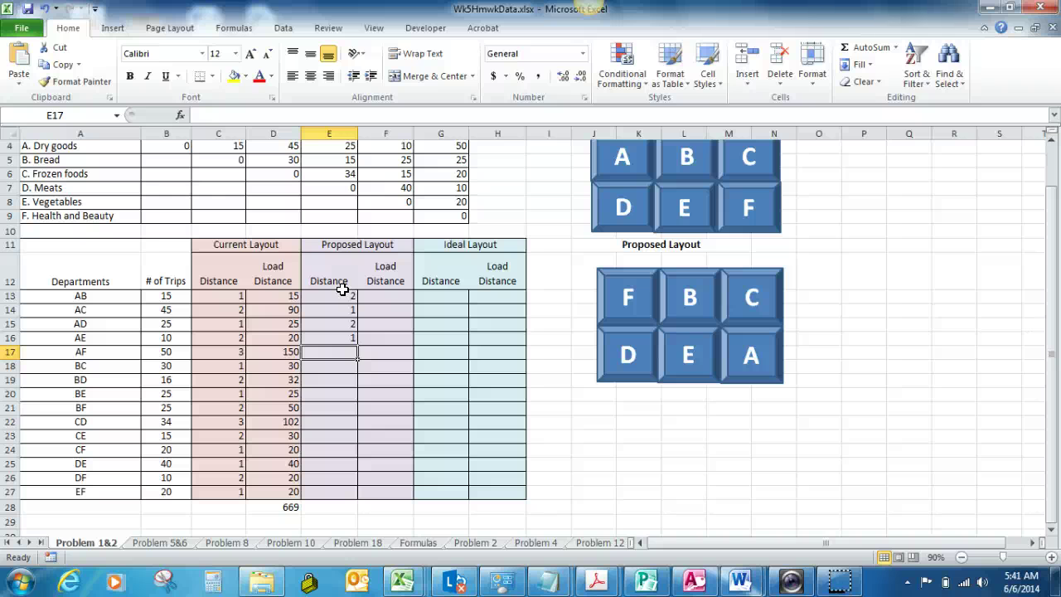
text(3)
key(Return)
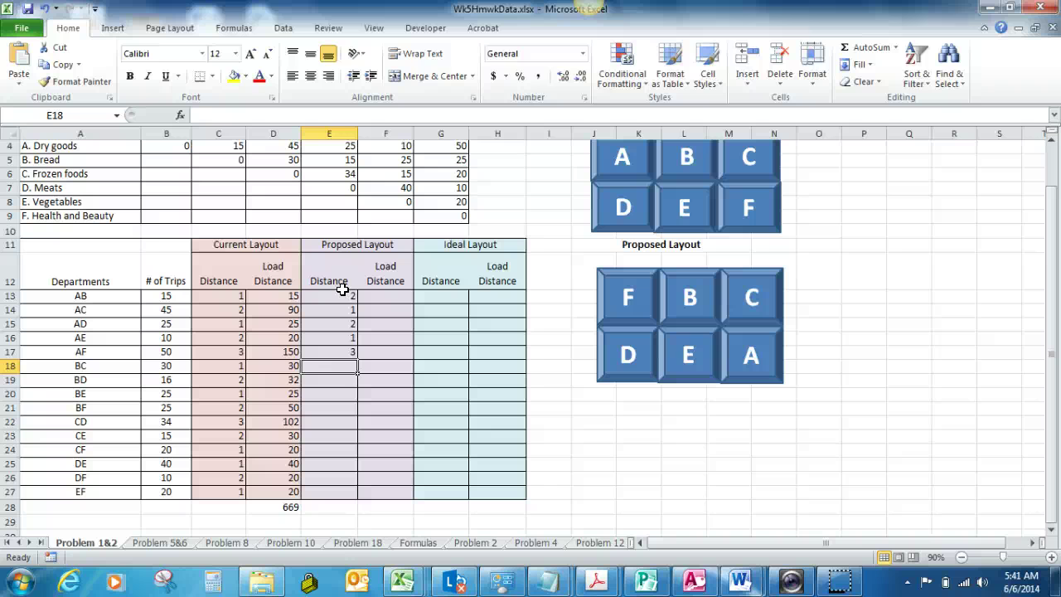
Enter proposed distances 1, 2, 1 and 1 for pairs BC, BD, BE and BF.
text(1)
key(Return)
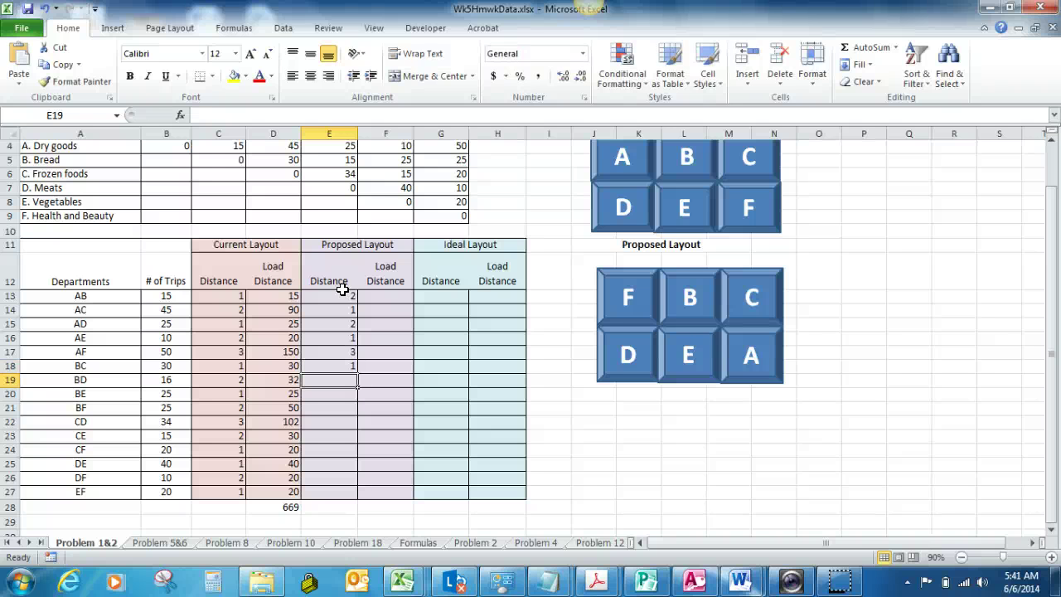
text(2)
key(Return)
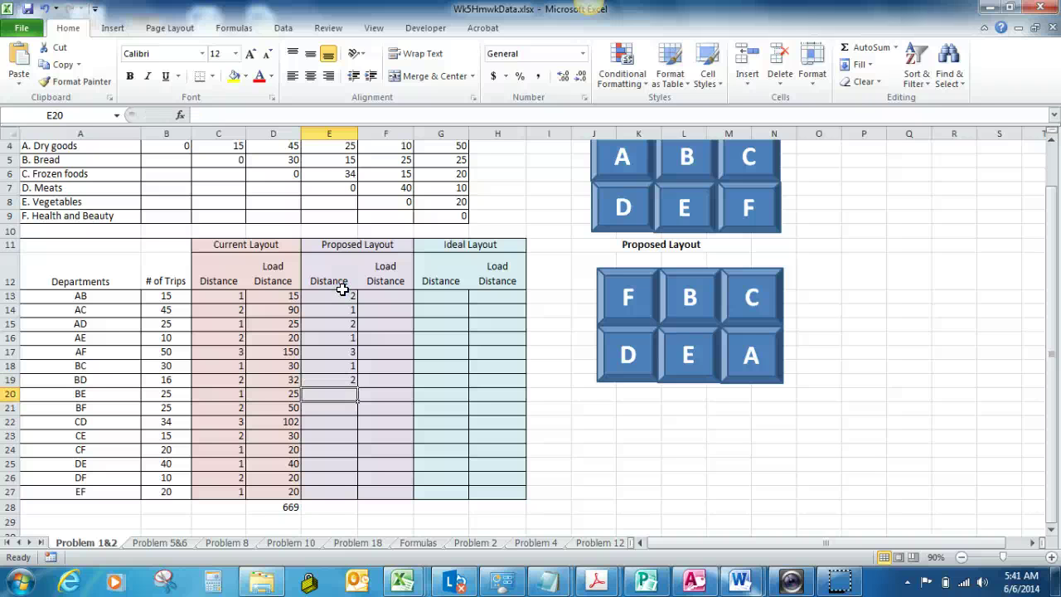
text(1)
key(Return)
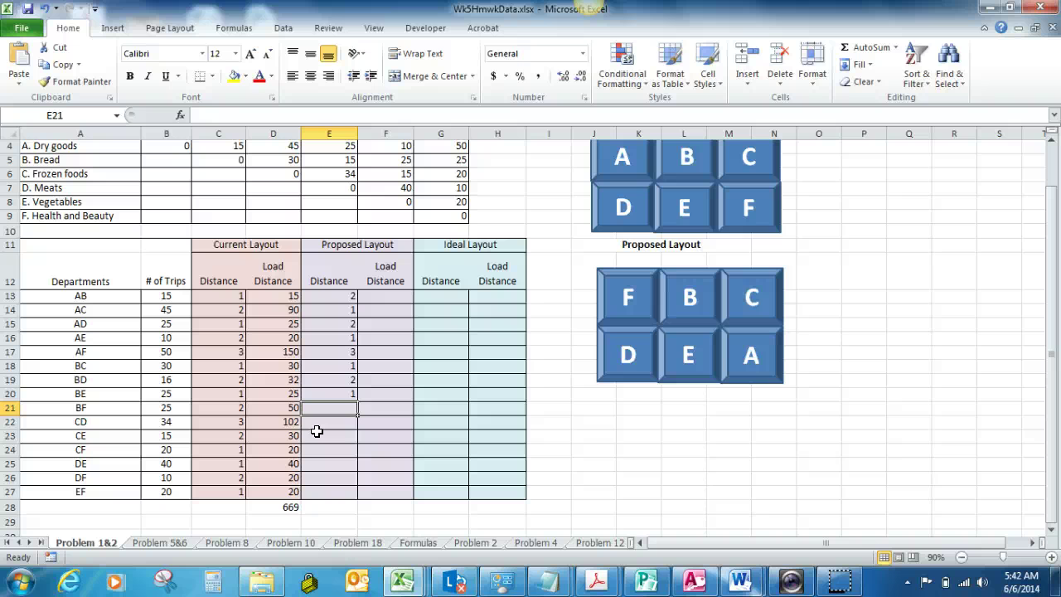
text(1)
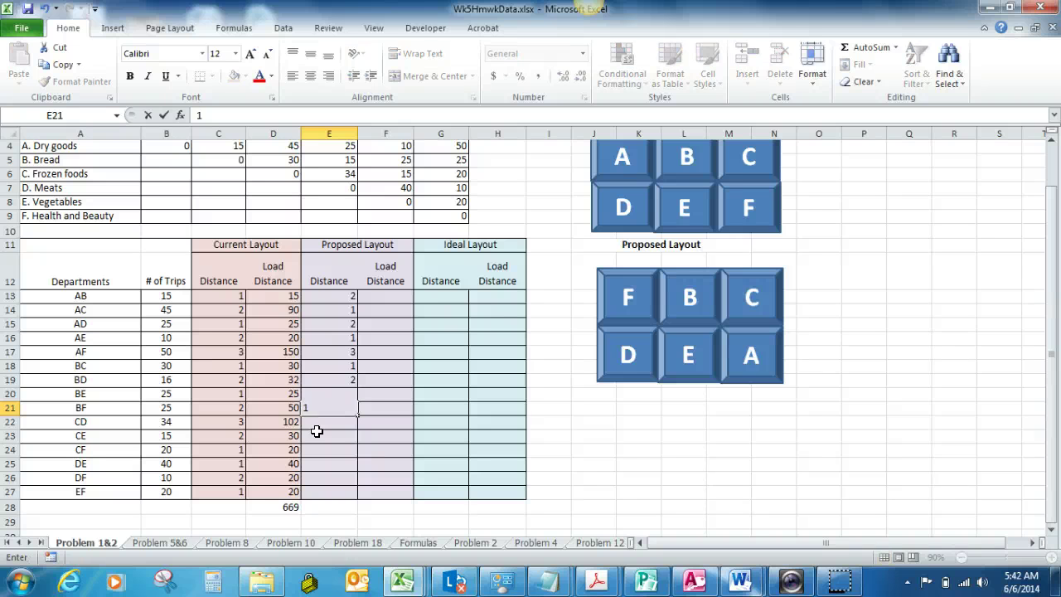
key(Return)
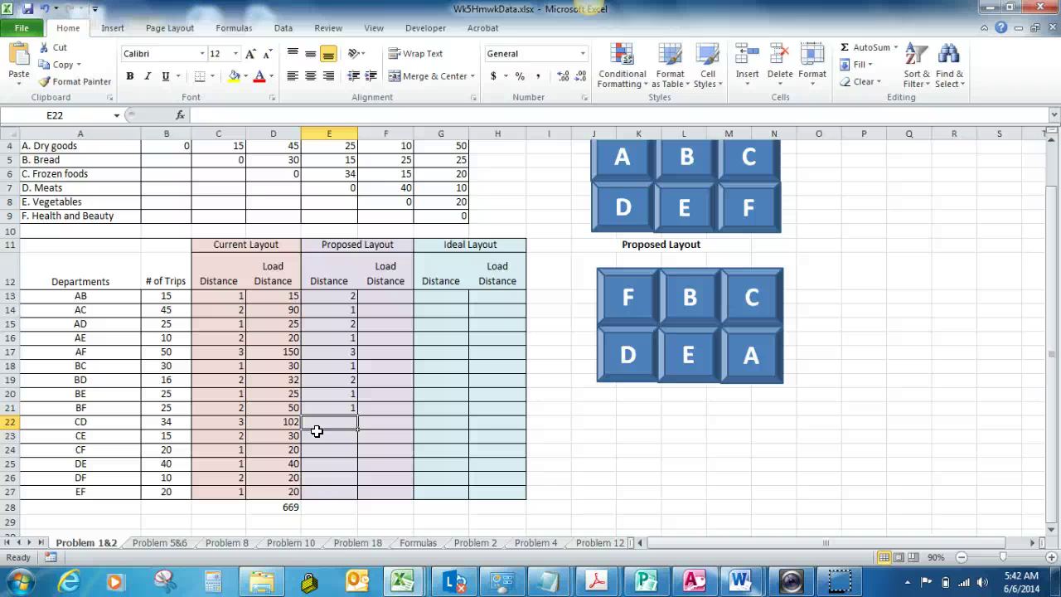
Enter a proposed distance for CD, correcting it from 2 to 3.
text(2)
key(Return)
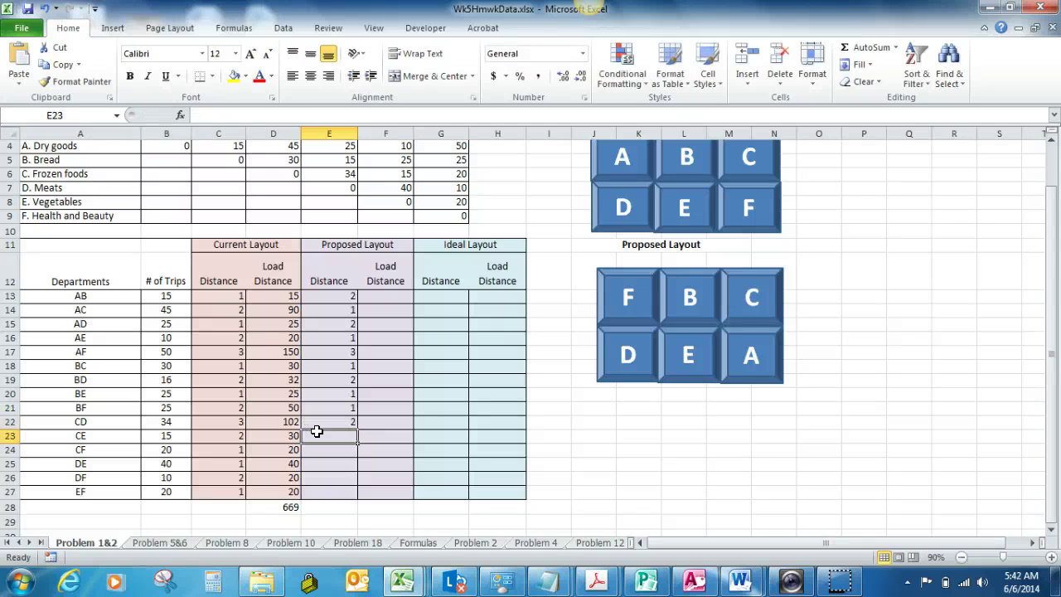
key(Up)
text(3)
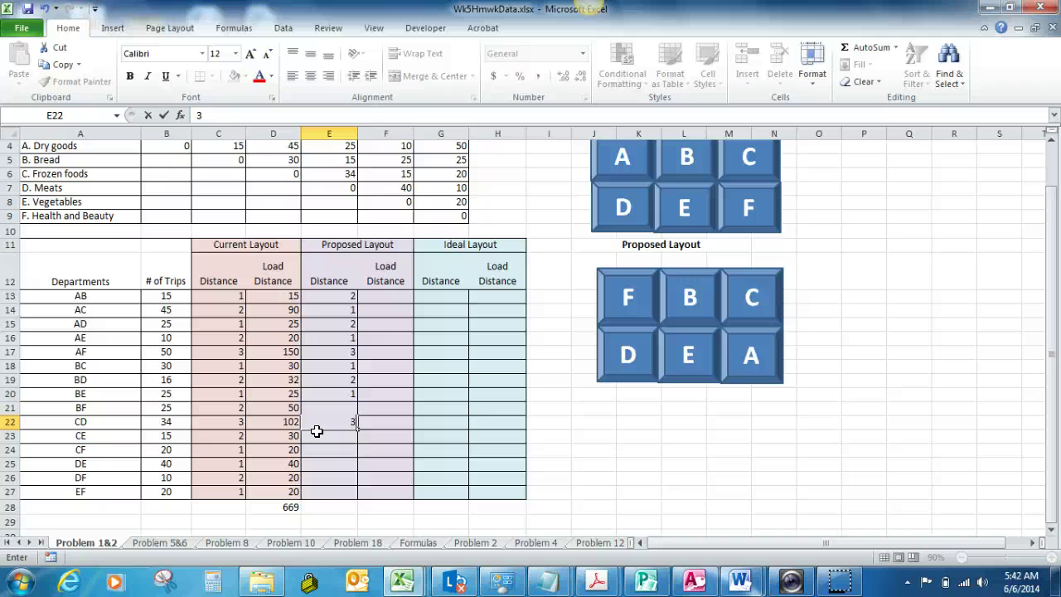
key(Return)
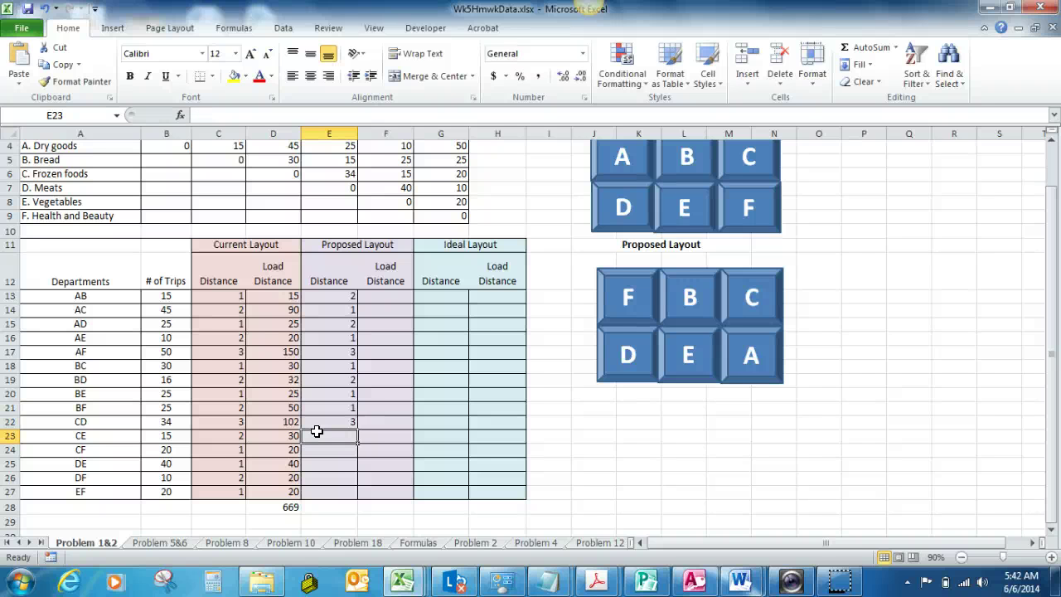
Enter proposed distances 2, 2, 1, 1 and 2 for pairs CE, CF, DE, DF and EF.
text(2)
key(Return)
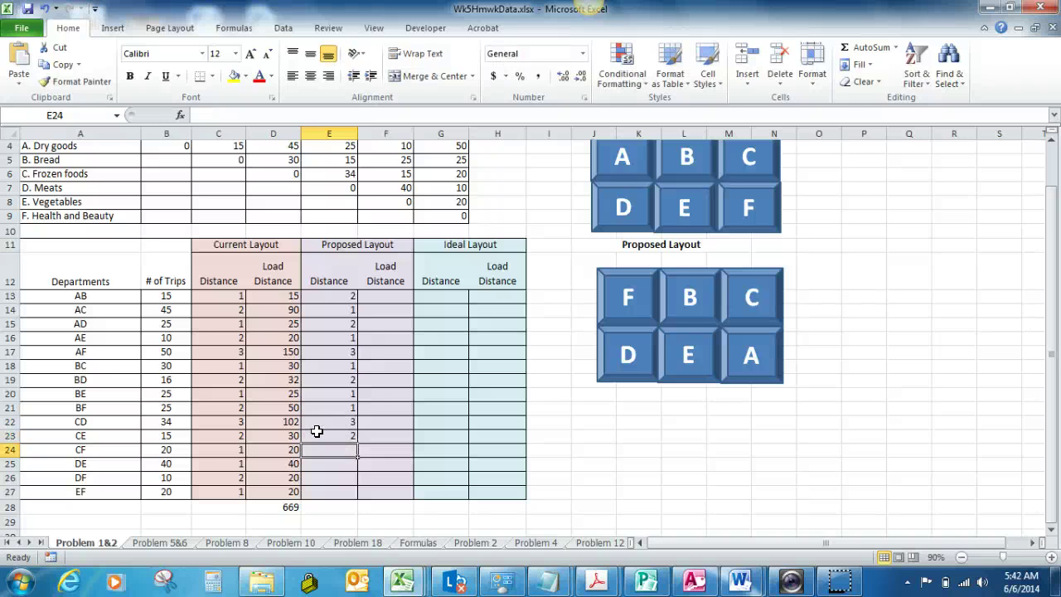
text(2)
key(Return)
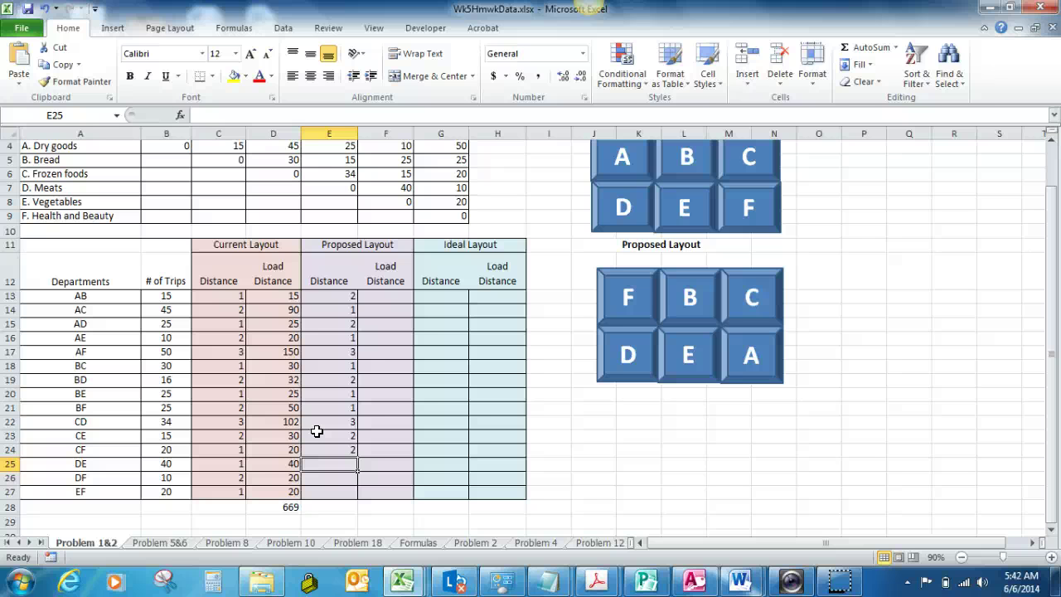
text(1)
key(Return)
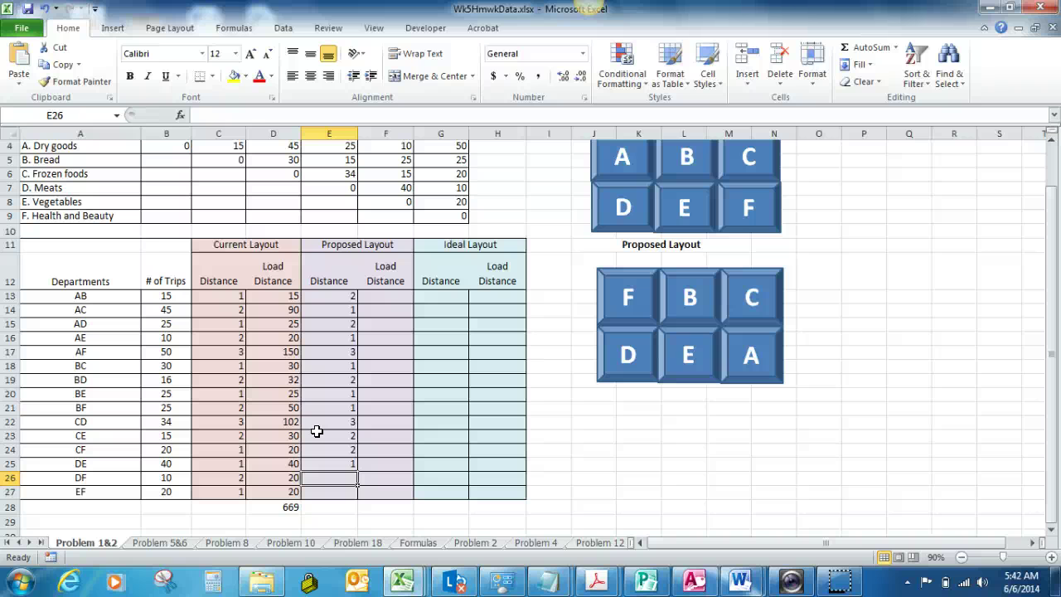
text(1)
key(Return)
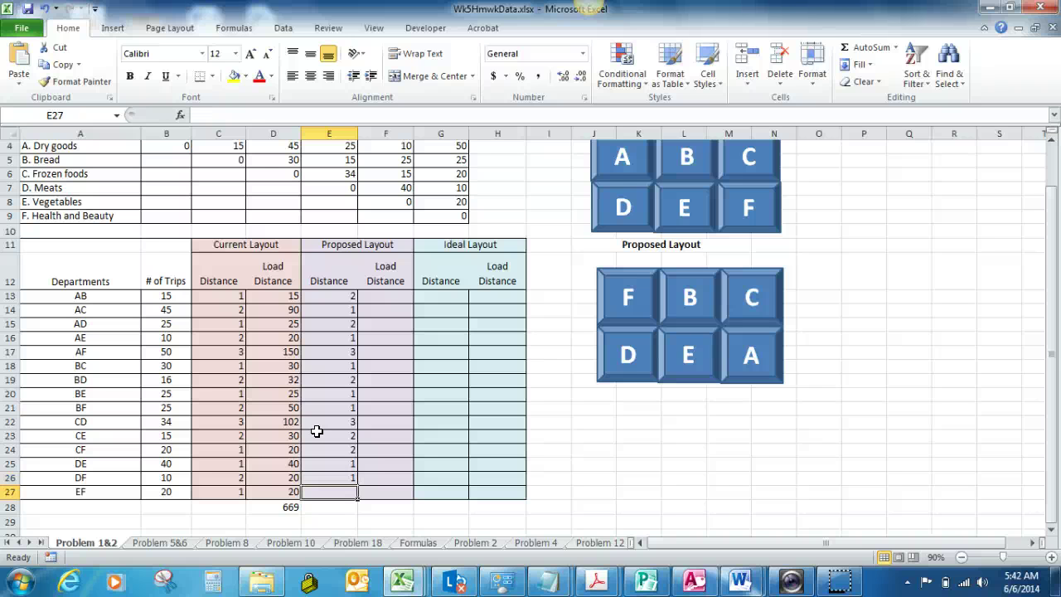
text(2)
key(Return)
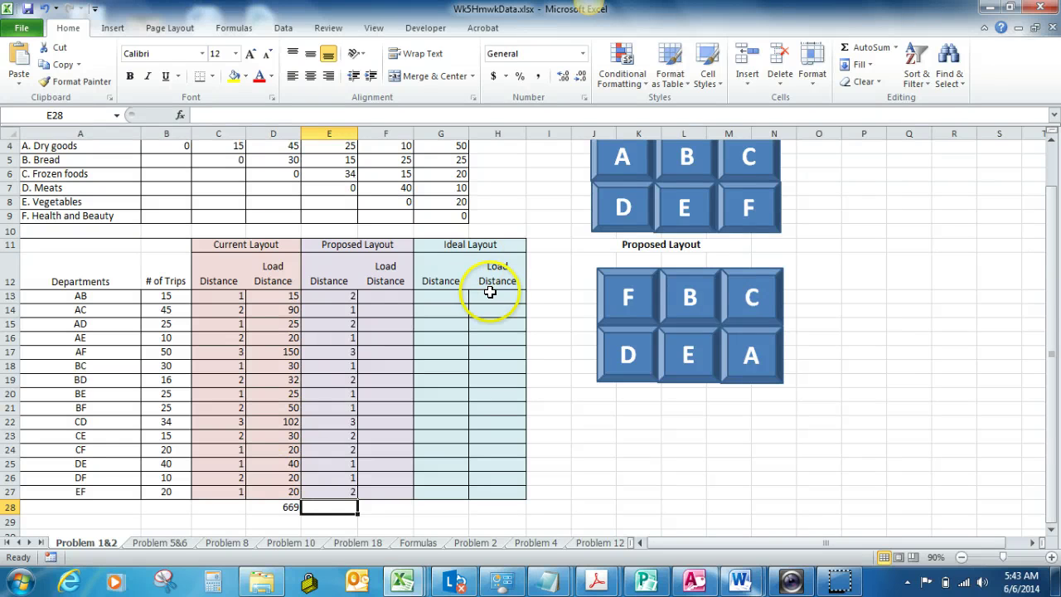
Enter =B13*E13 in F13 and fill it down to F27.
click(407, 295)
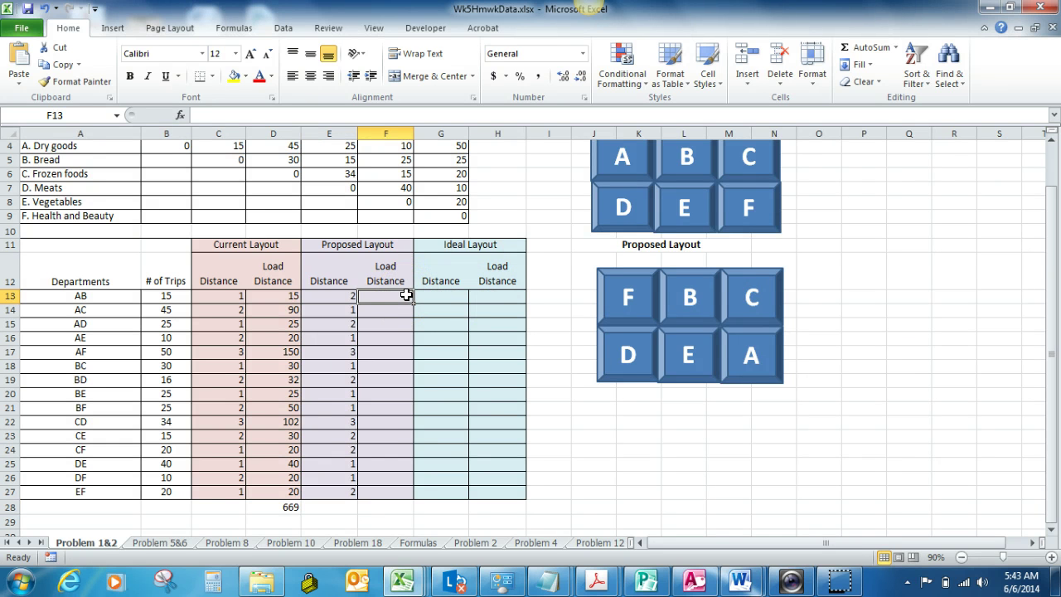
text(=)
click(171, 296)
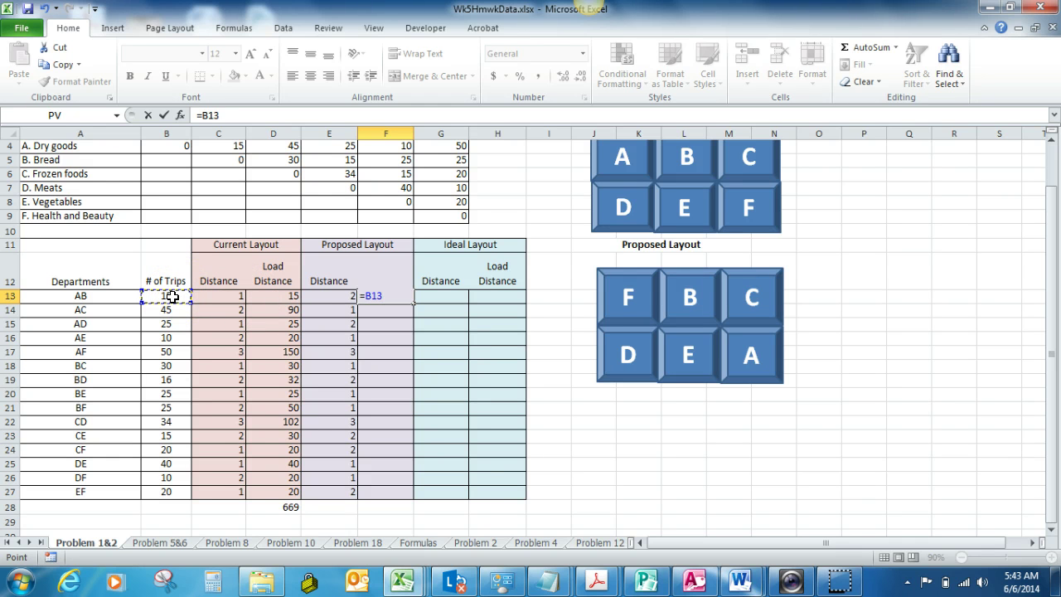
text(*)
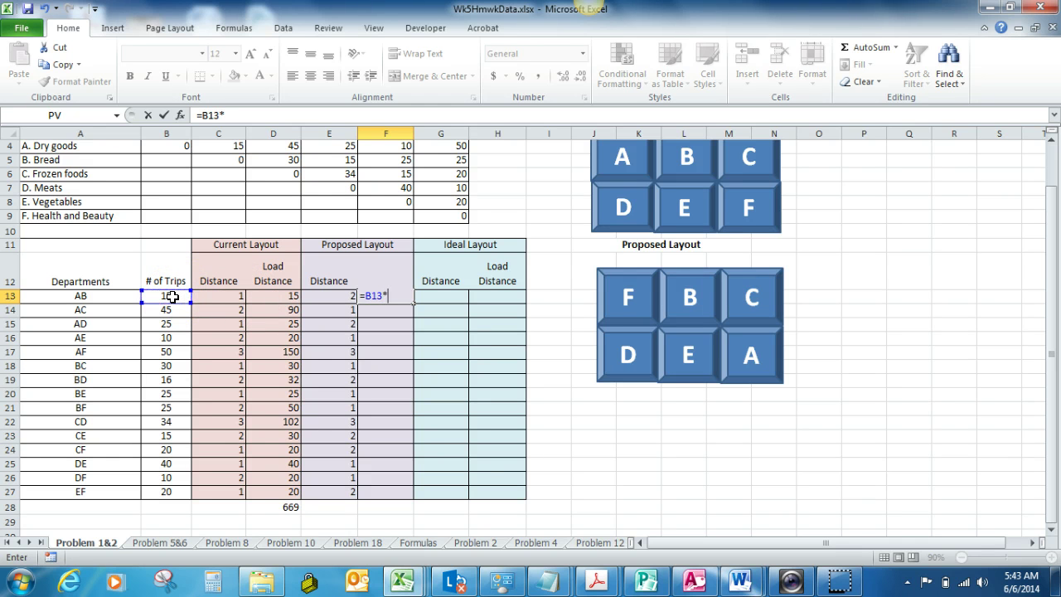
click(329, 296)
key(Return)
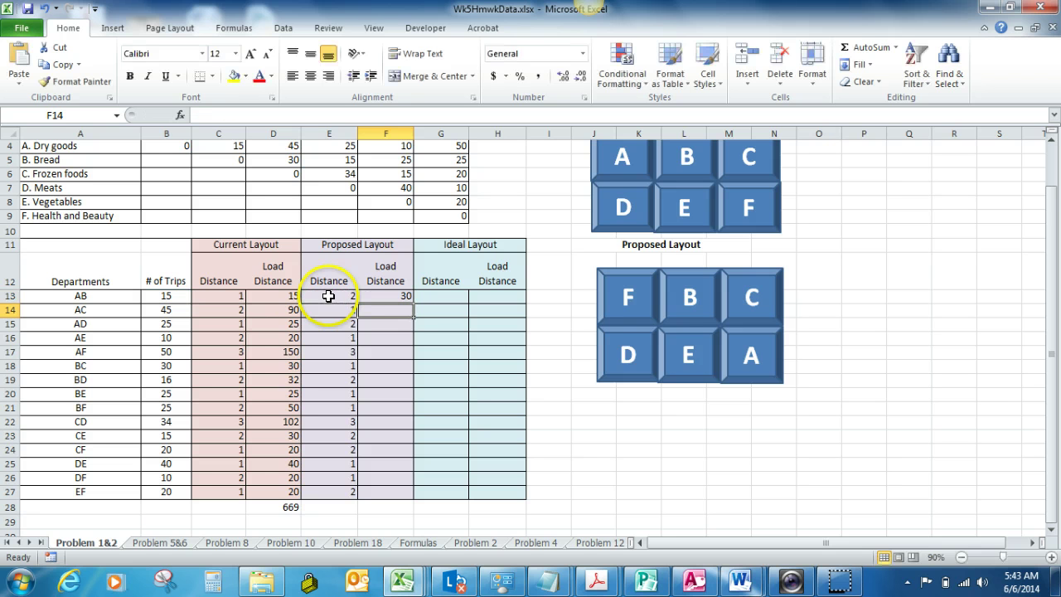
click(389, 296)
drag(412, 302, 406, 489)
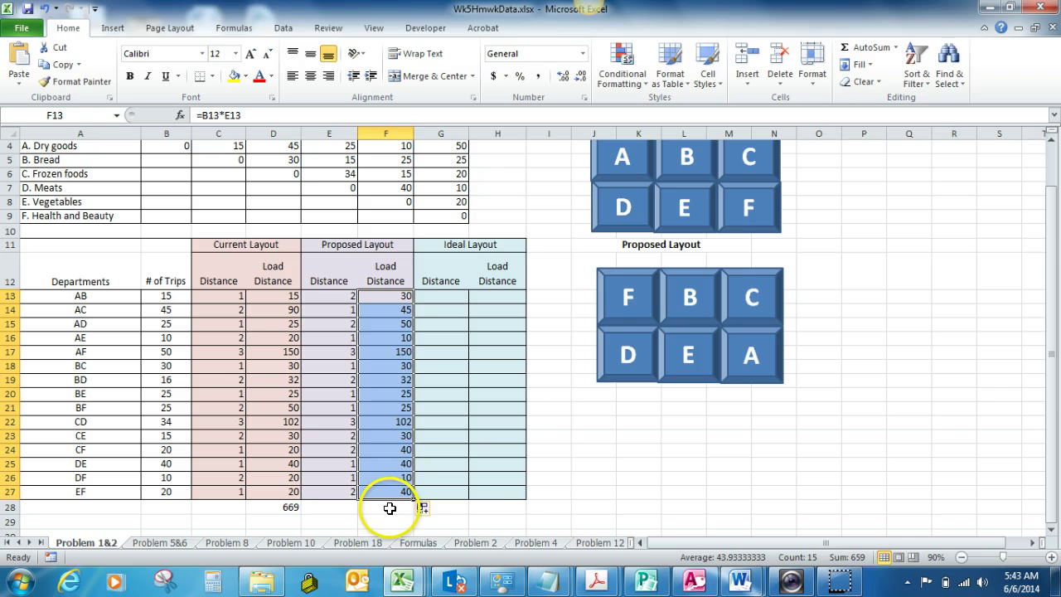
Total the proposed load distances in F28 with AutoSum, giving 659.
click(389, 507)
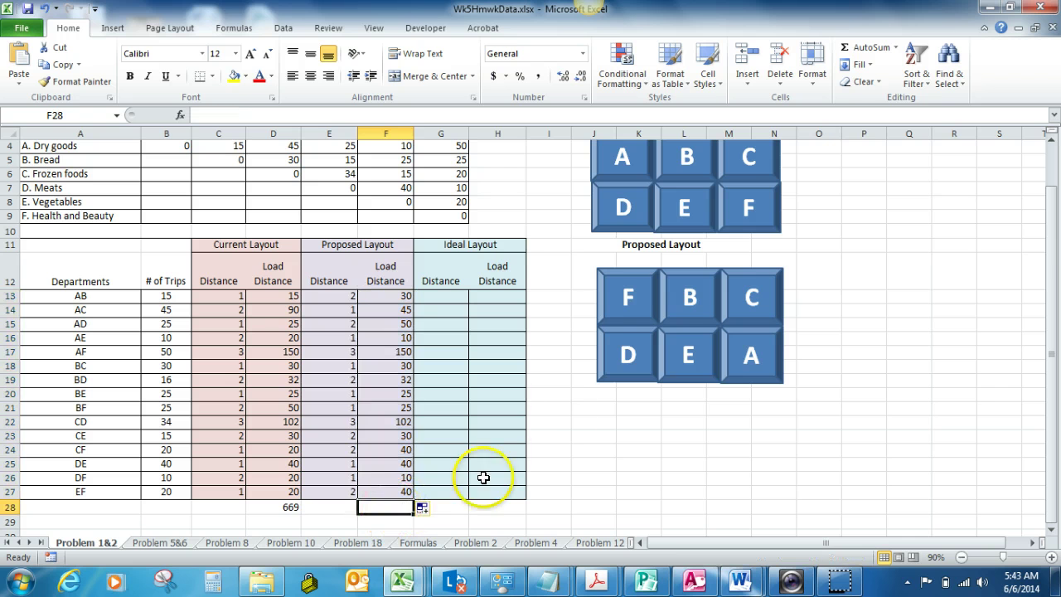
click(875, 50)
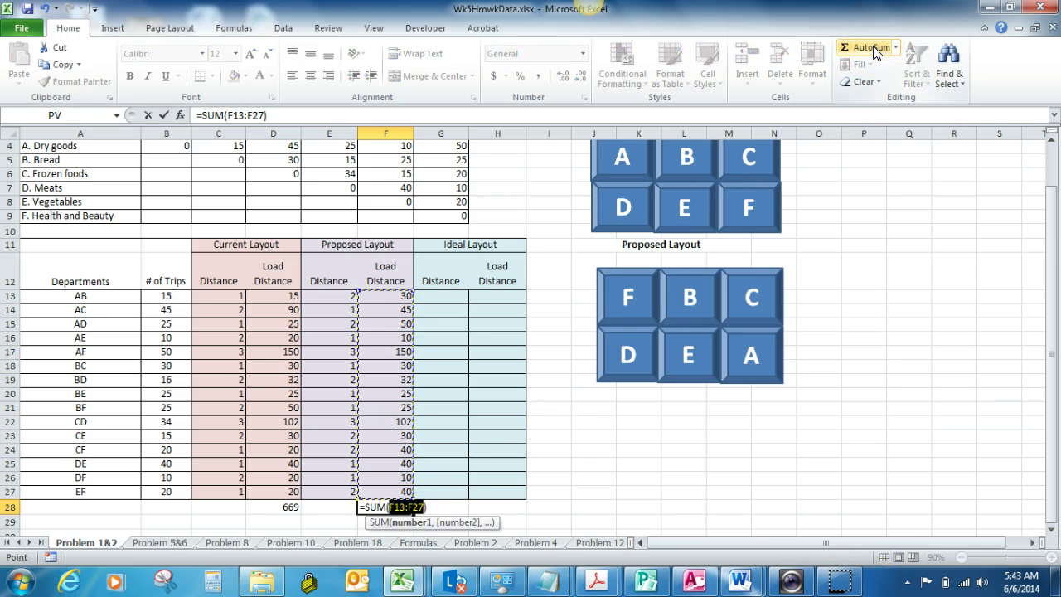
key(Return)
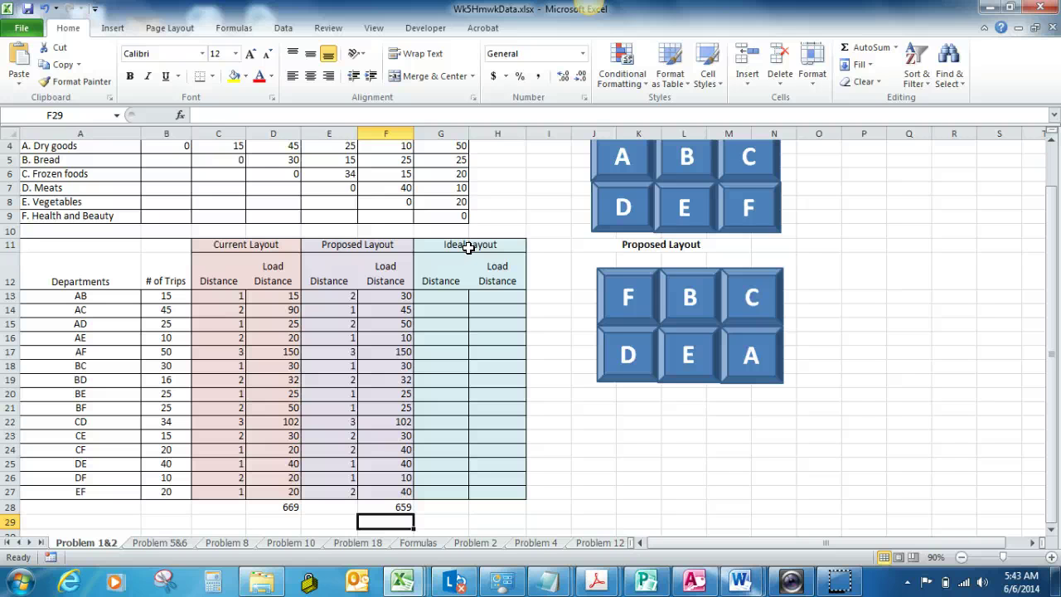
Type '5 points EC' in G10, merge and centre it across G10:H10, and make it bold red.
click(451, 230)
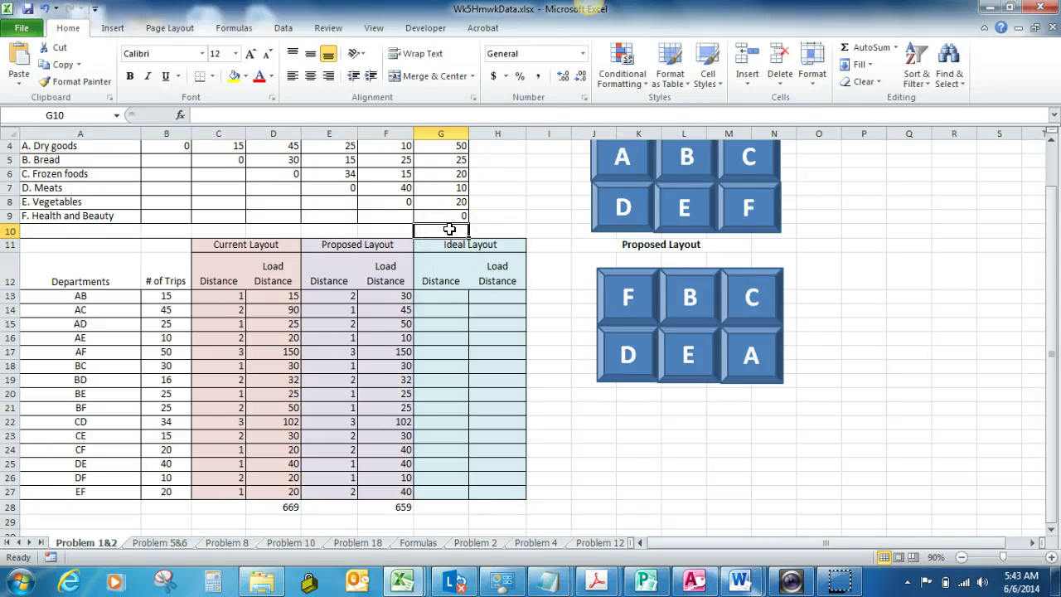
text(5 points EC)
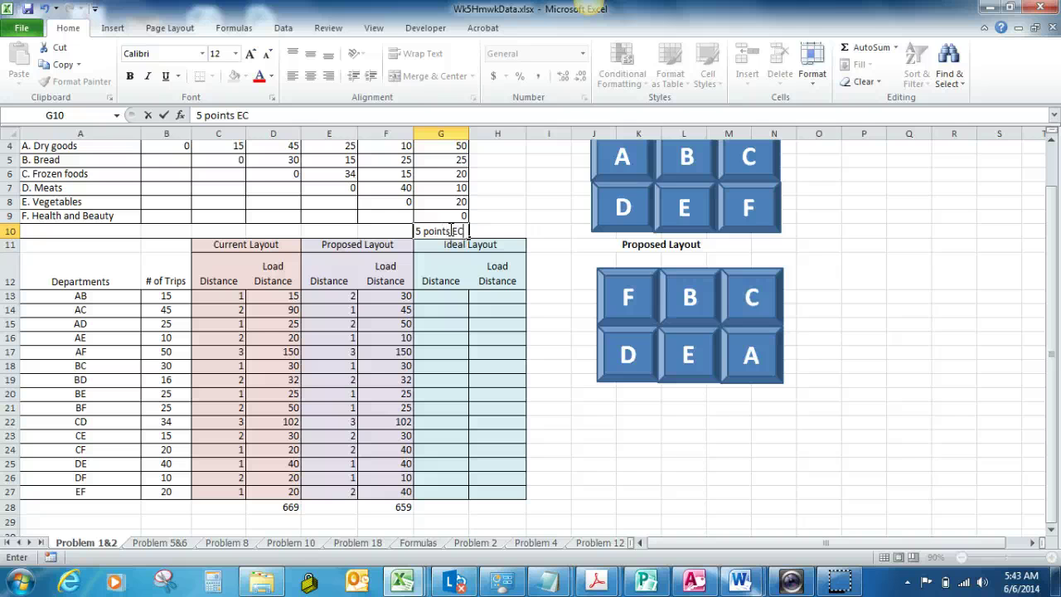
click(496, 216)
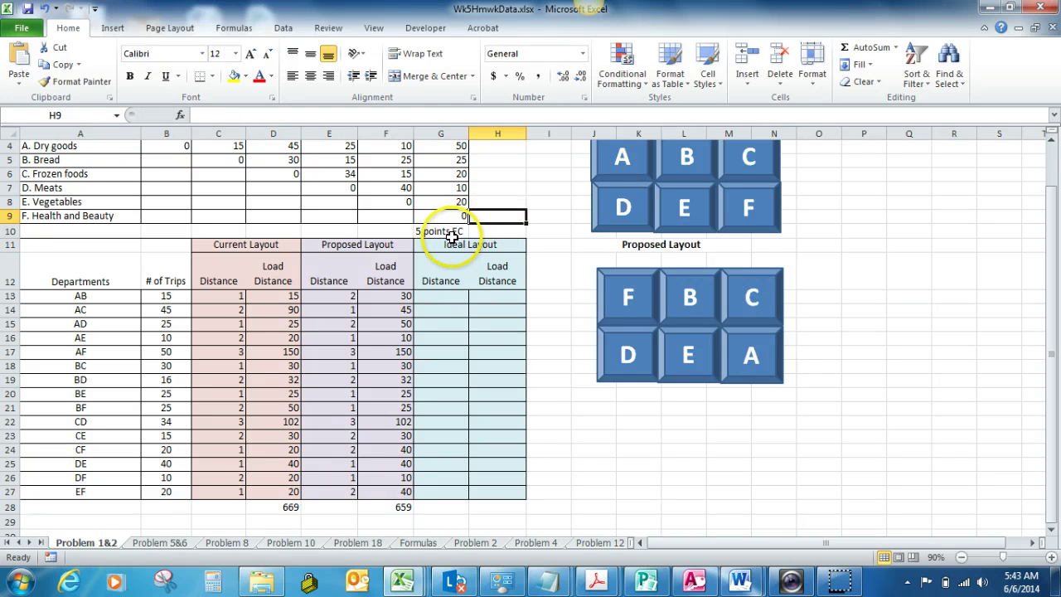
drag(452, 234, 483, 230)
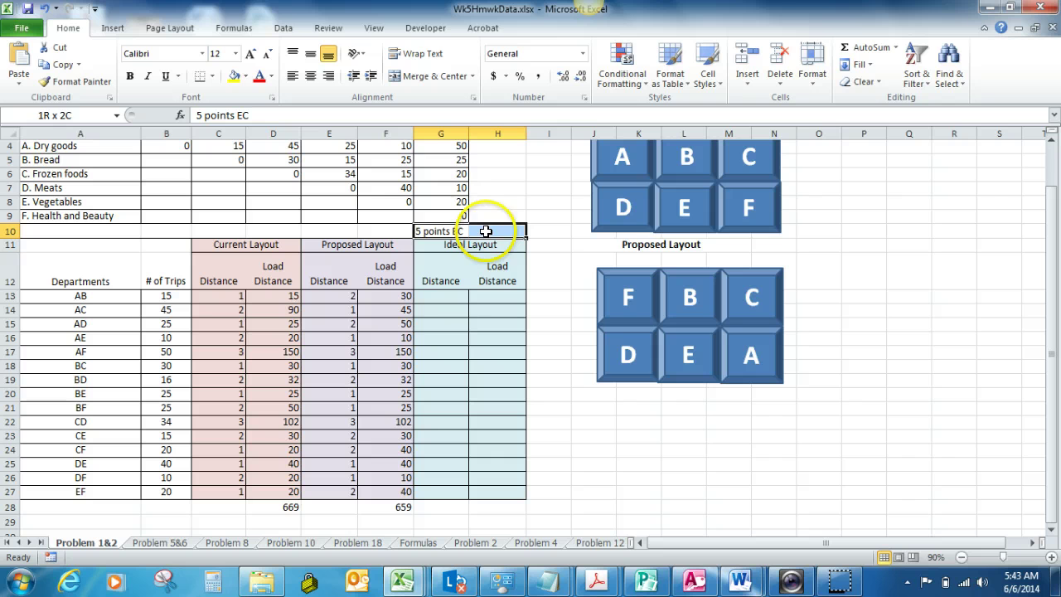
click(431, 75)
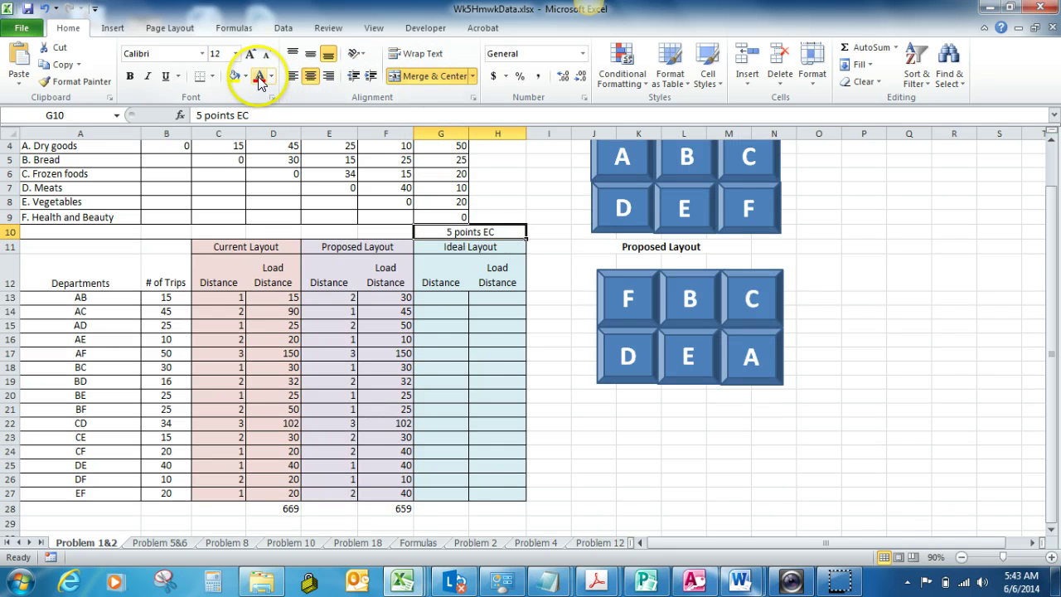
click(259, 76)
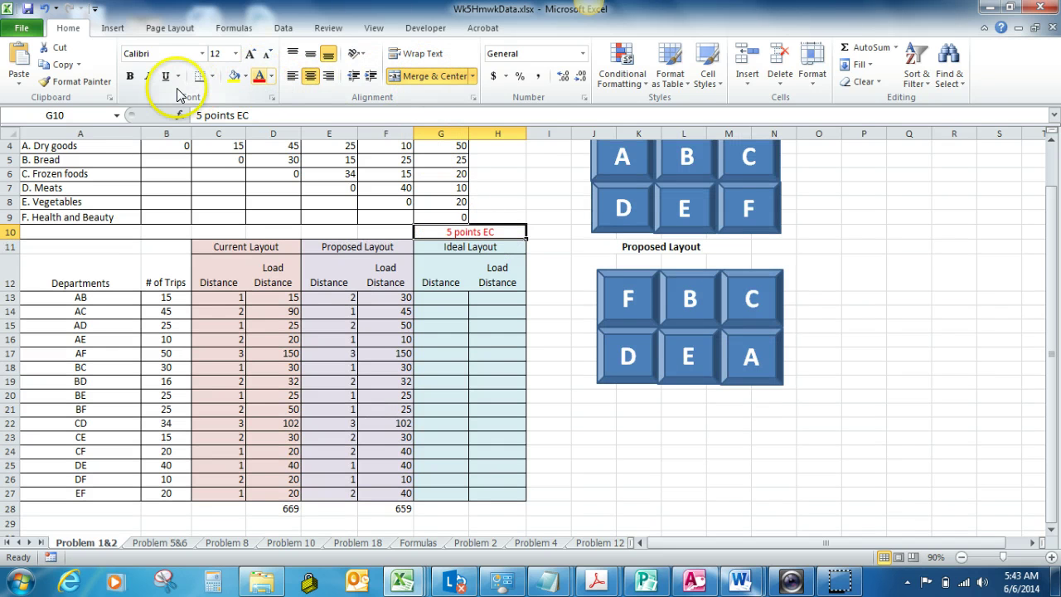
click(129, 75)
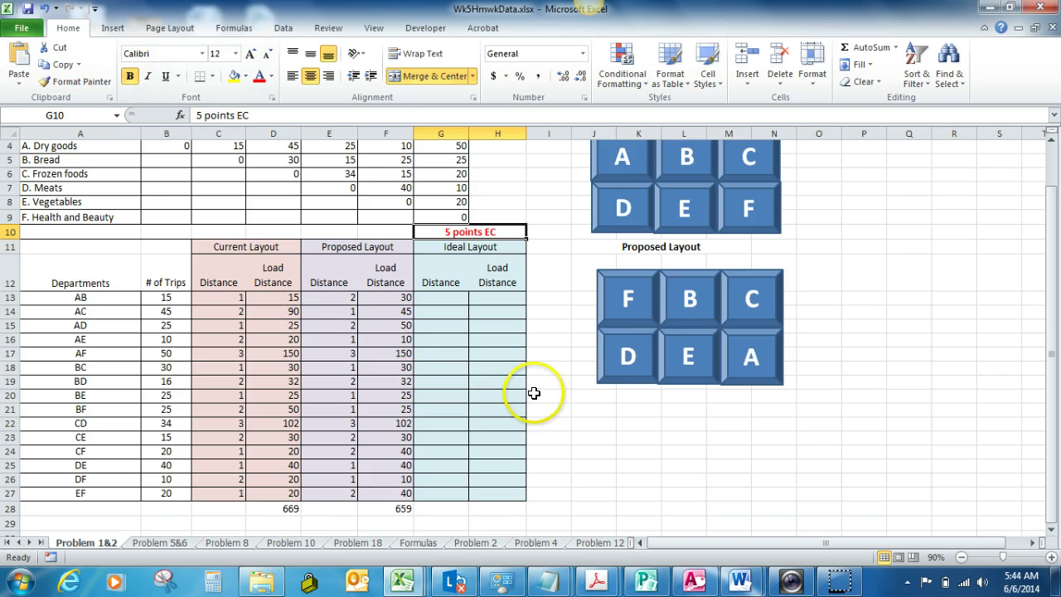
click(607, 424)
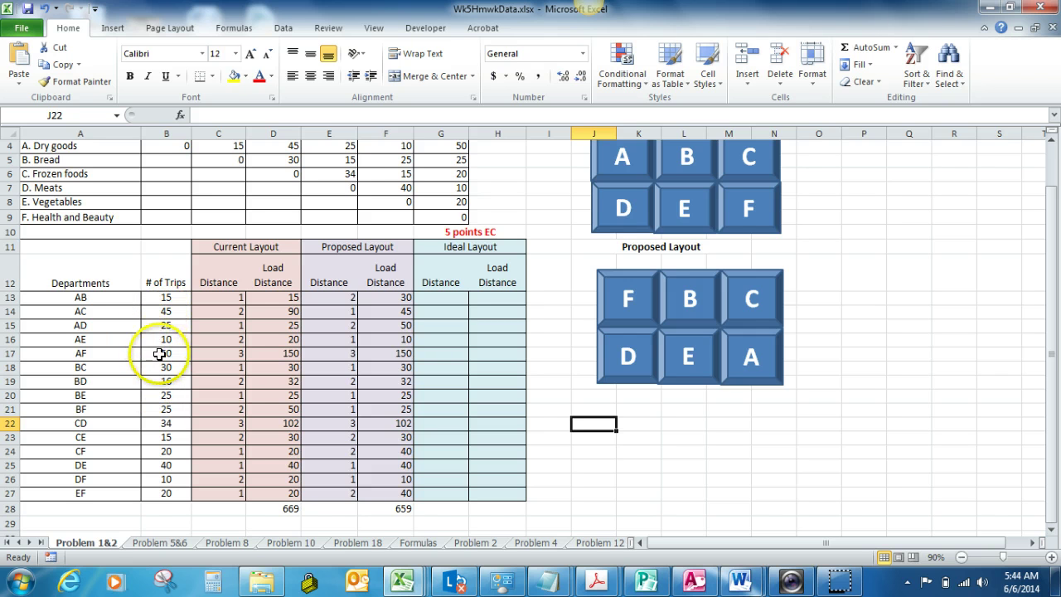
Fill the name and trip cells of pairs AF, CD, AC and DE with yellow.
drag(159, 352, 131, 351)
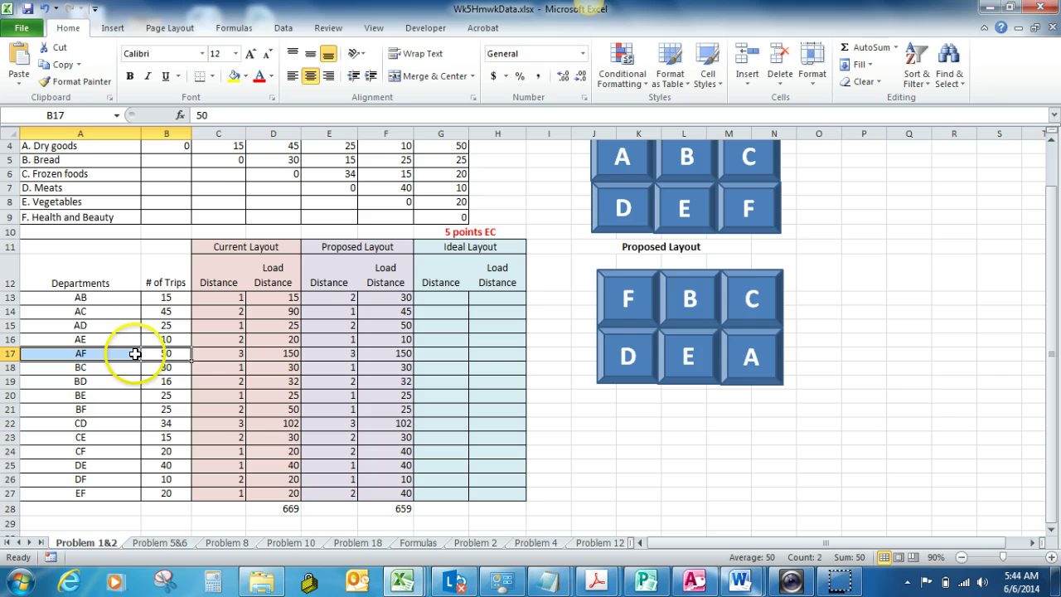
click(235, 76)
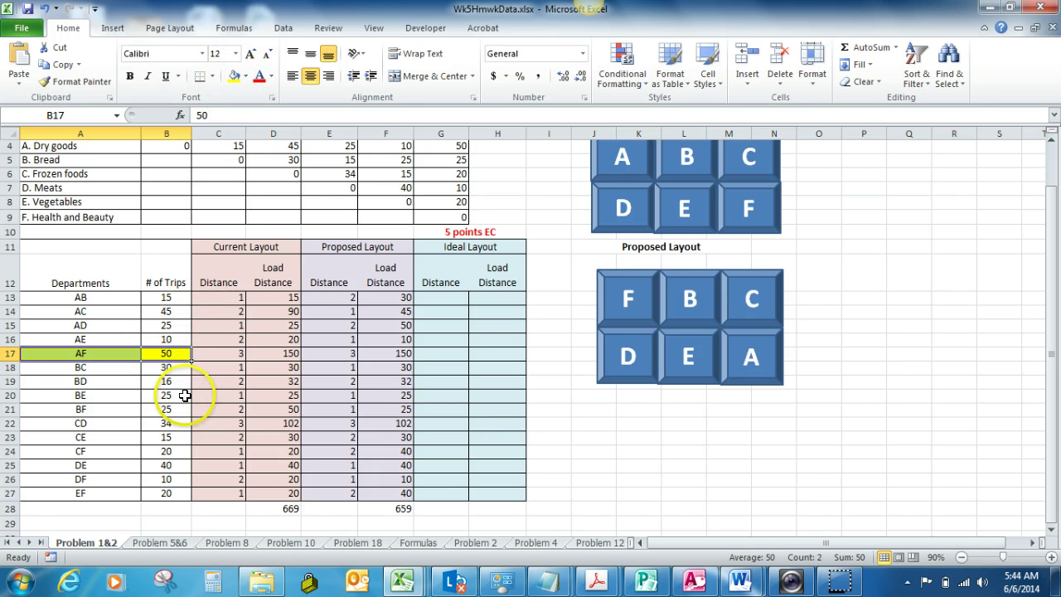
drag(178, 423, 123, 422)
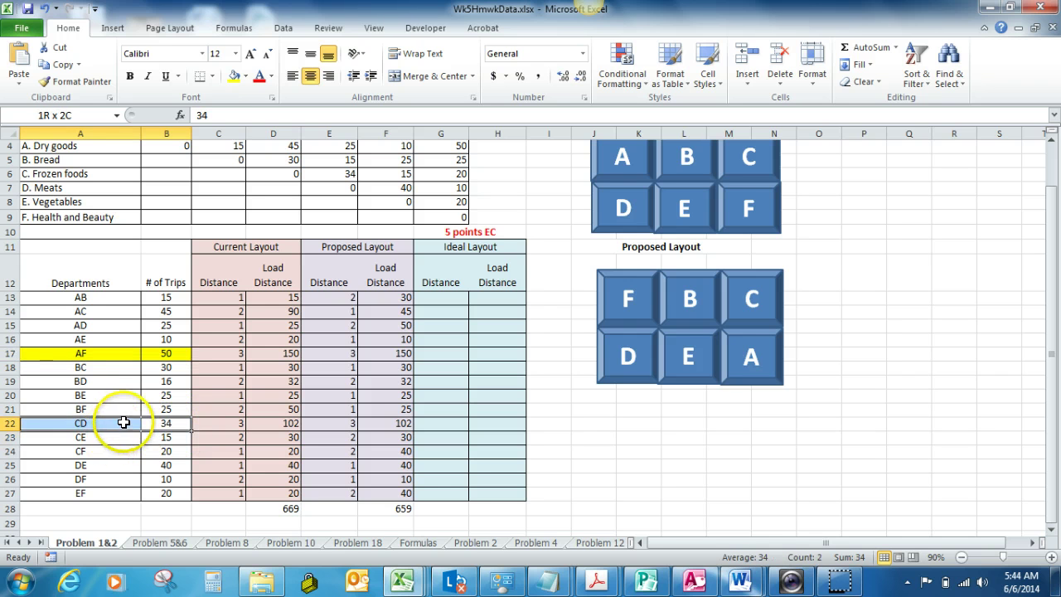
click(235, 76)
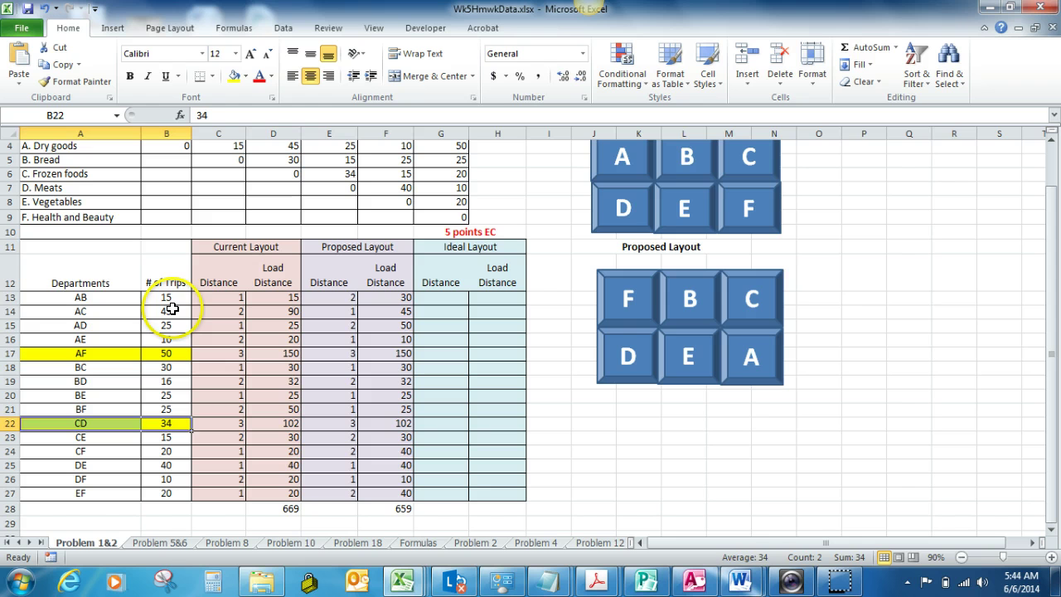
drag(171, 308, 118, 312)
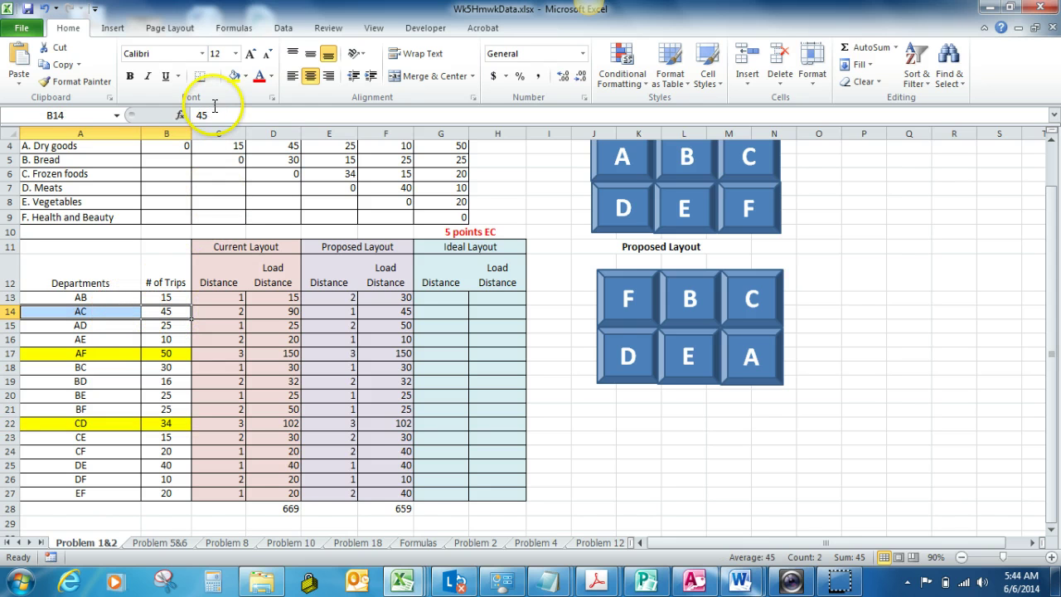
click(235, 76)
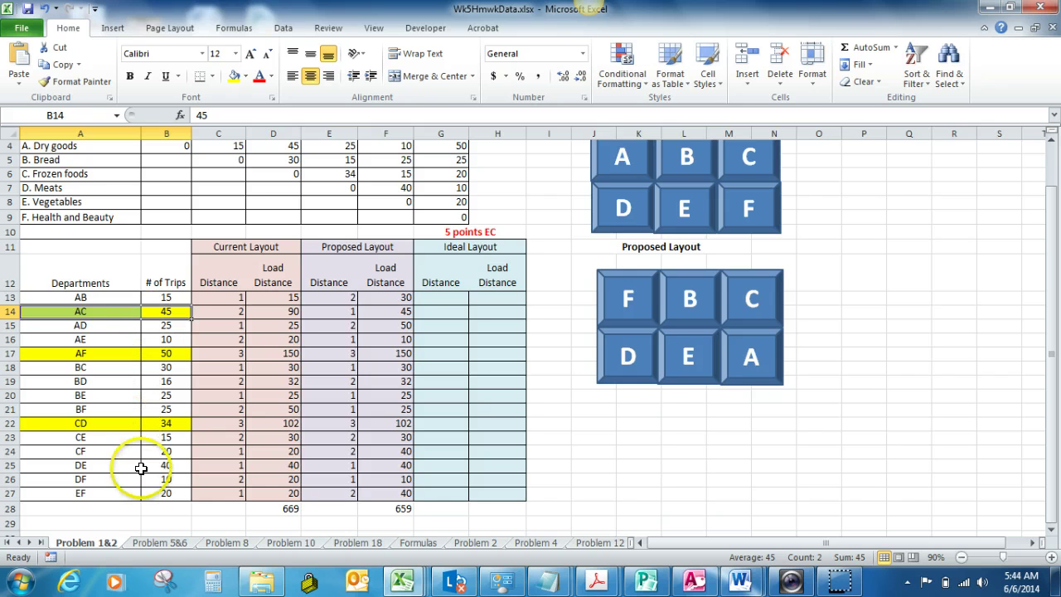
drag(154, 465, 133, 464)
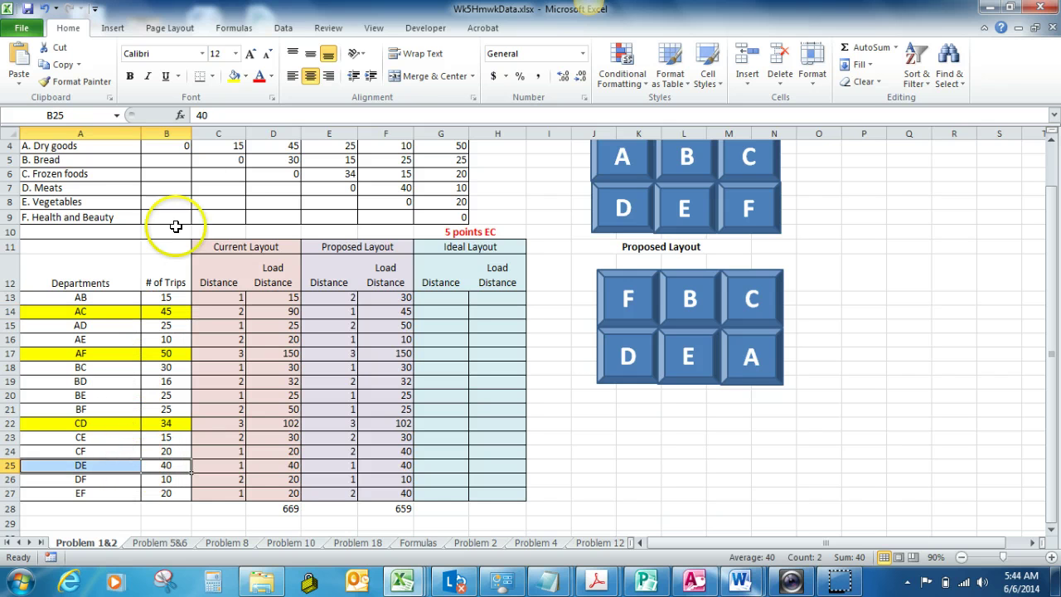
click(234, 78)
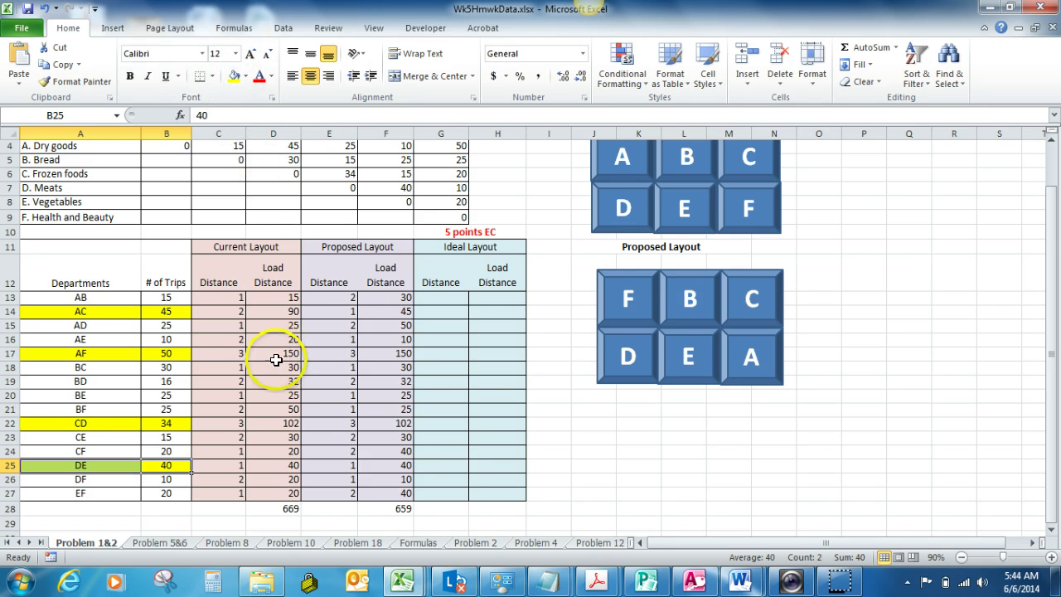
scroll(190, 377, down, 2)
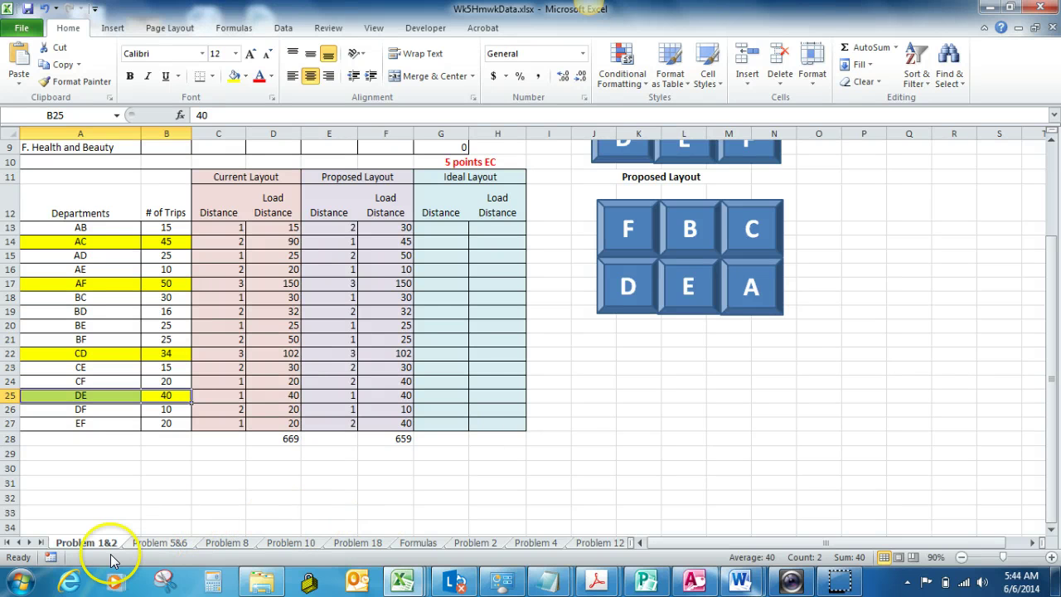
Pass through the Problem 5&6 sheet to the Problem 10 sheet with its current and proposed layout grids.
click(153, 544)
scroll(153, 547, down, 2)
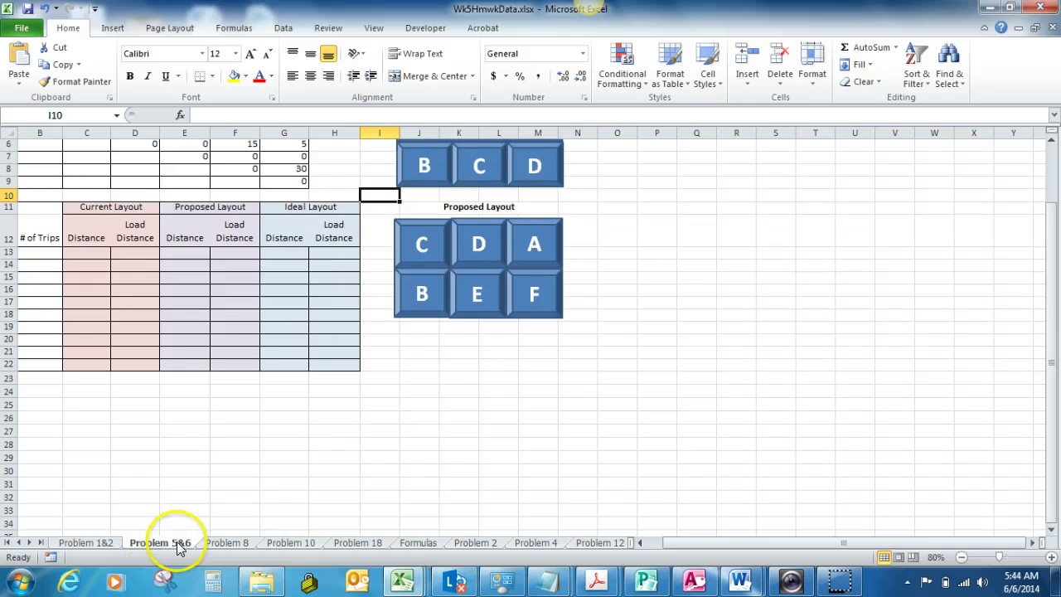
scroll(154, 547, up, 2)
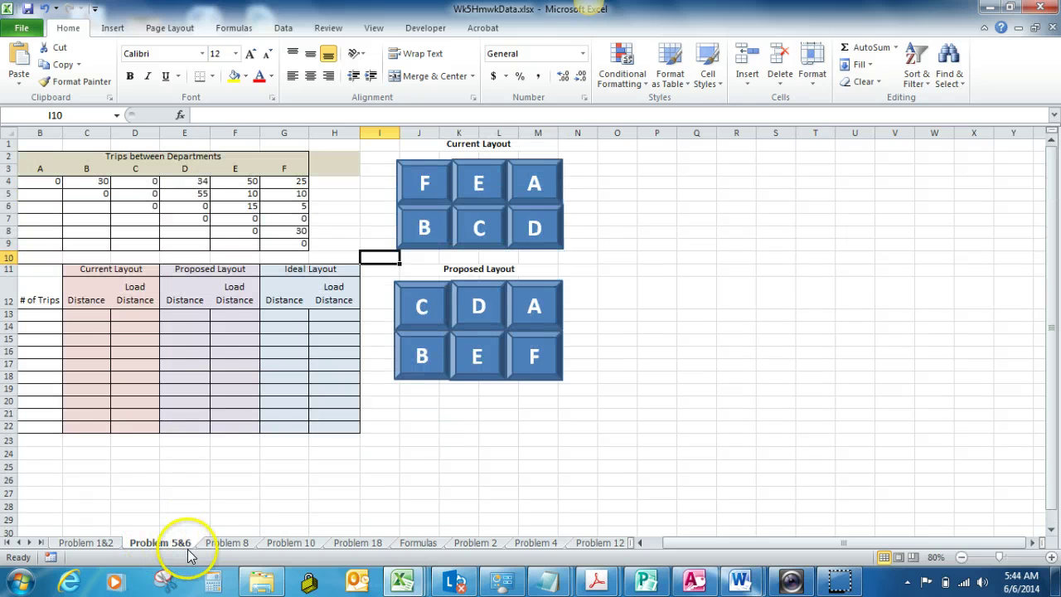
click(282, 549)
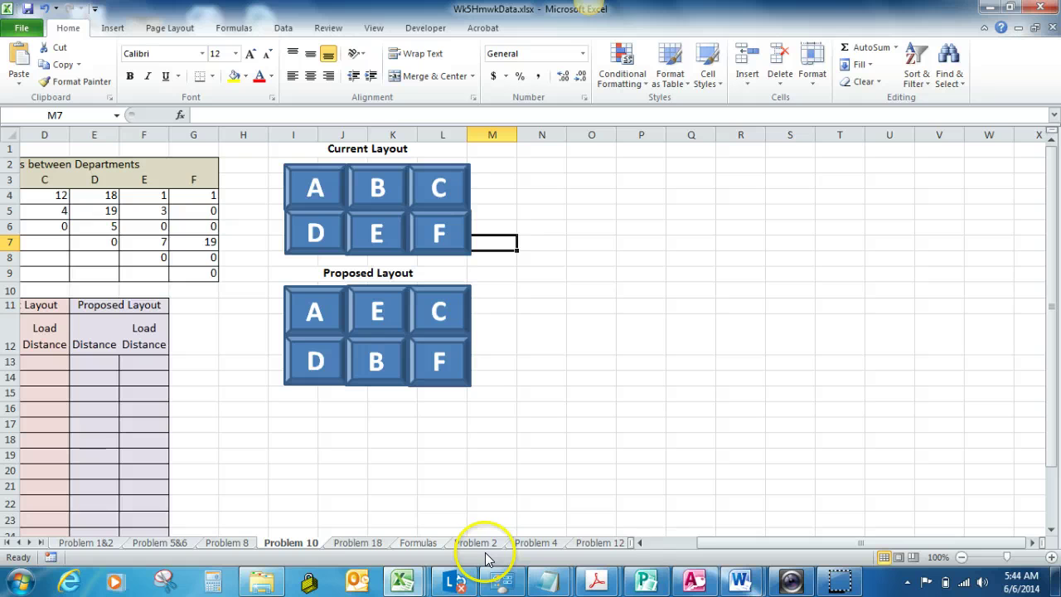